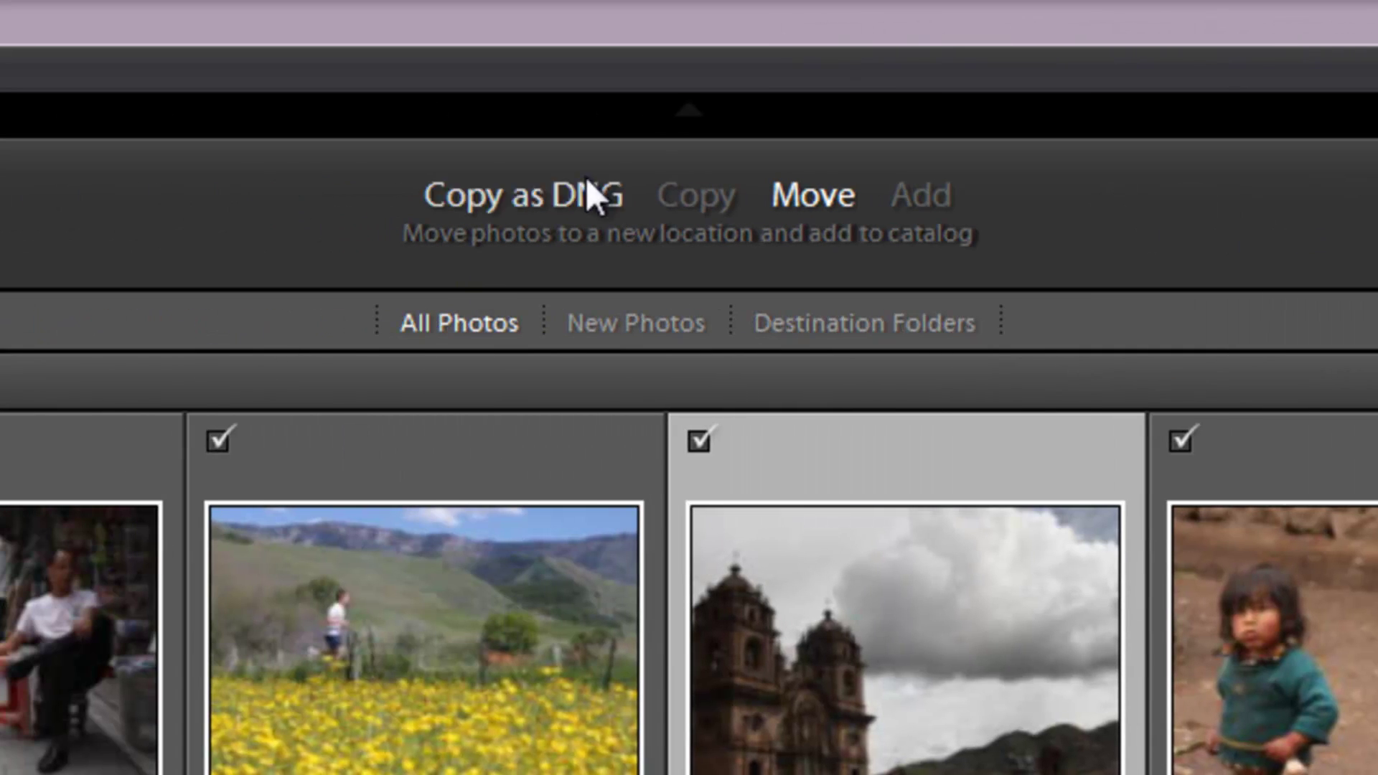
- Set the import mode to Copy as DNG, converting the photos to DNG in a new location
left_click(519, 192)
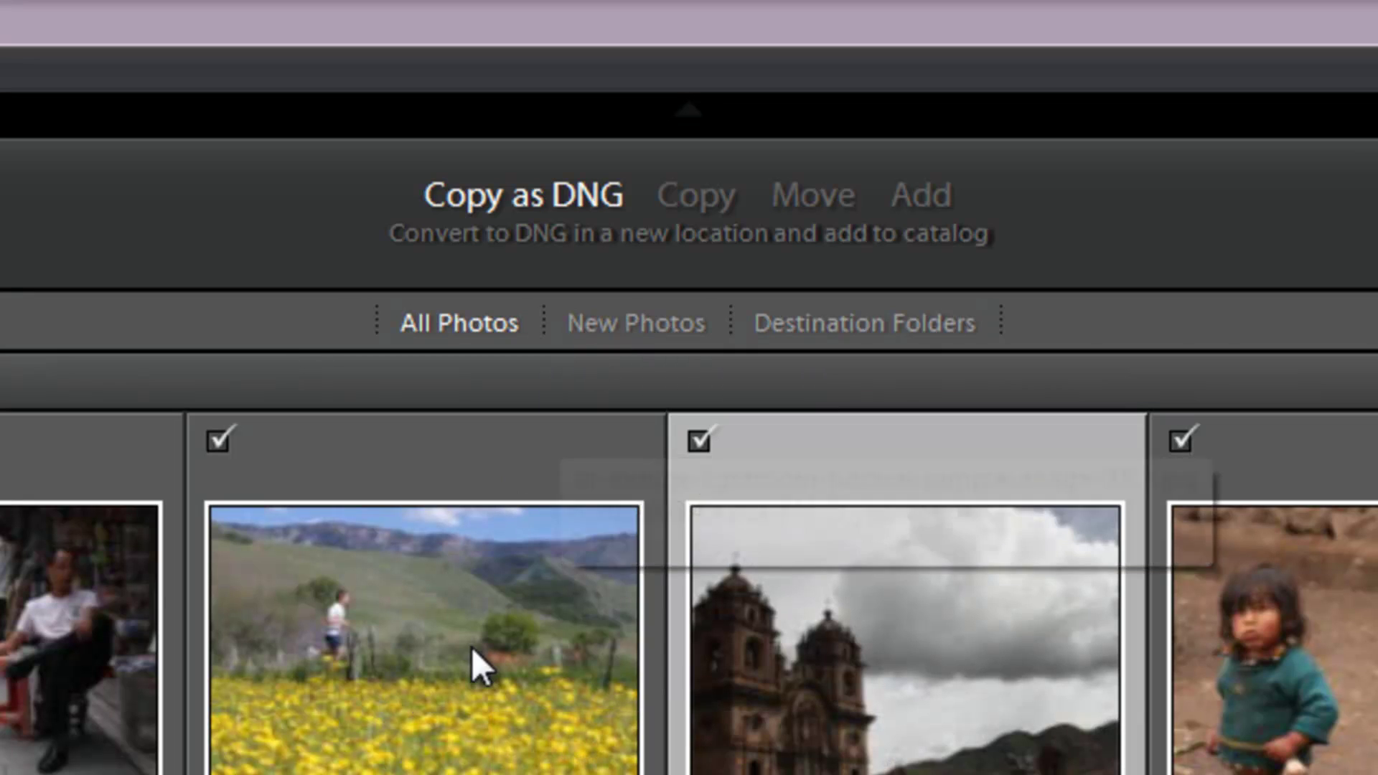
- Switch the import method to Add so photos join the catalog without being moved
left_click(714, 194)
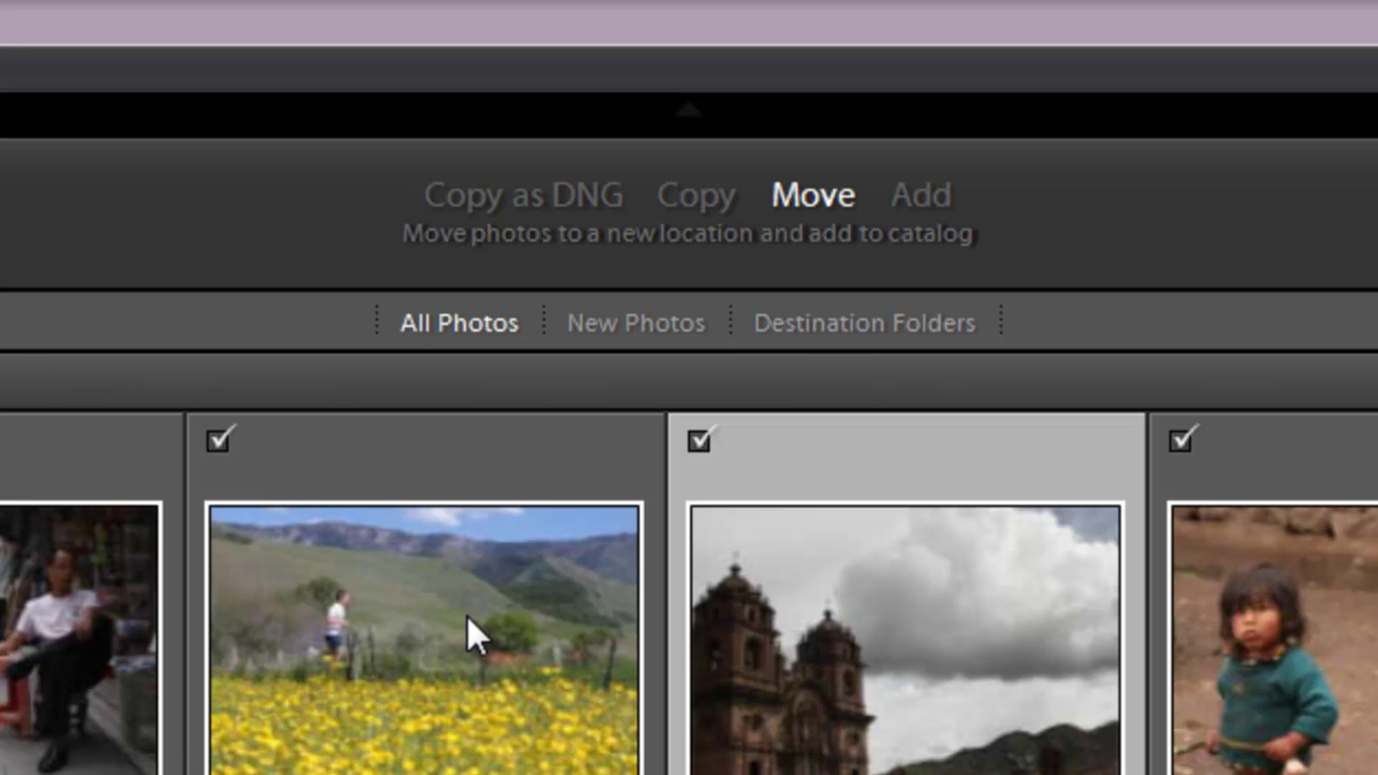
mouse_move(558, 589)
left_click(943, 195)
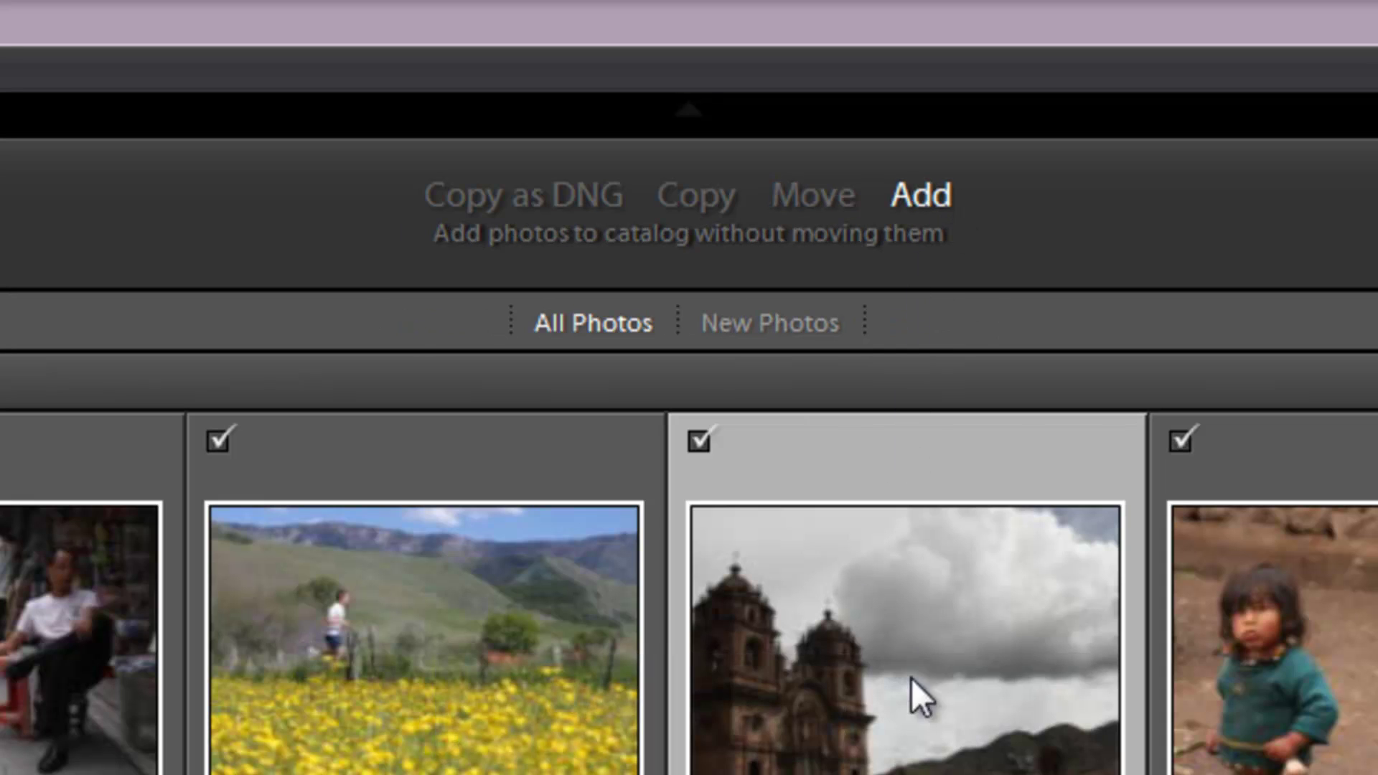
mouse_move(867, 596)
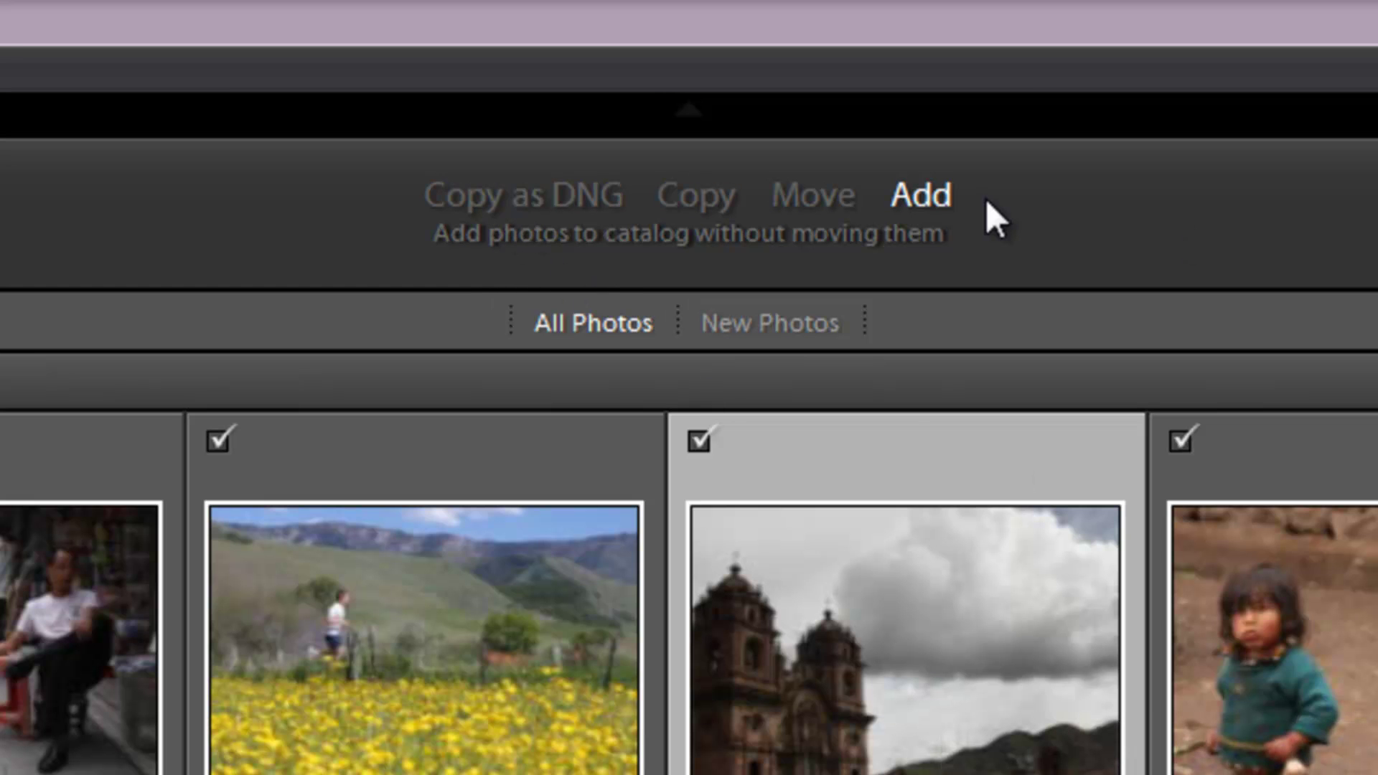
mouse_move(993, 686)
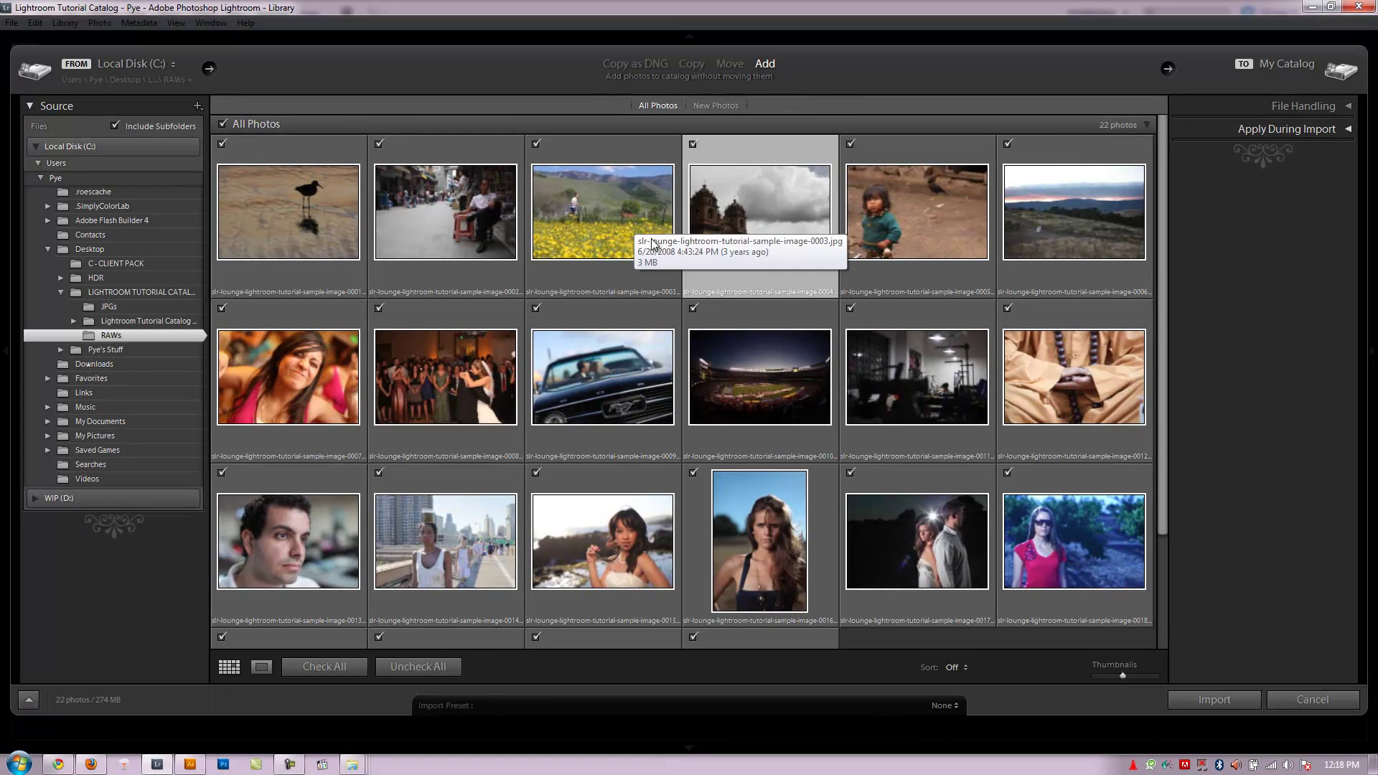
- Switch the import method to Move so the 22 photos relocate to a new destination
mouse_move(635, 201)
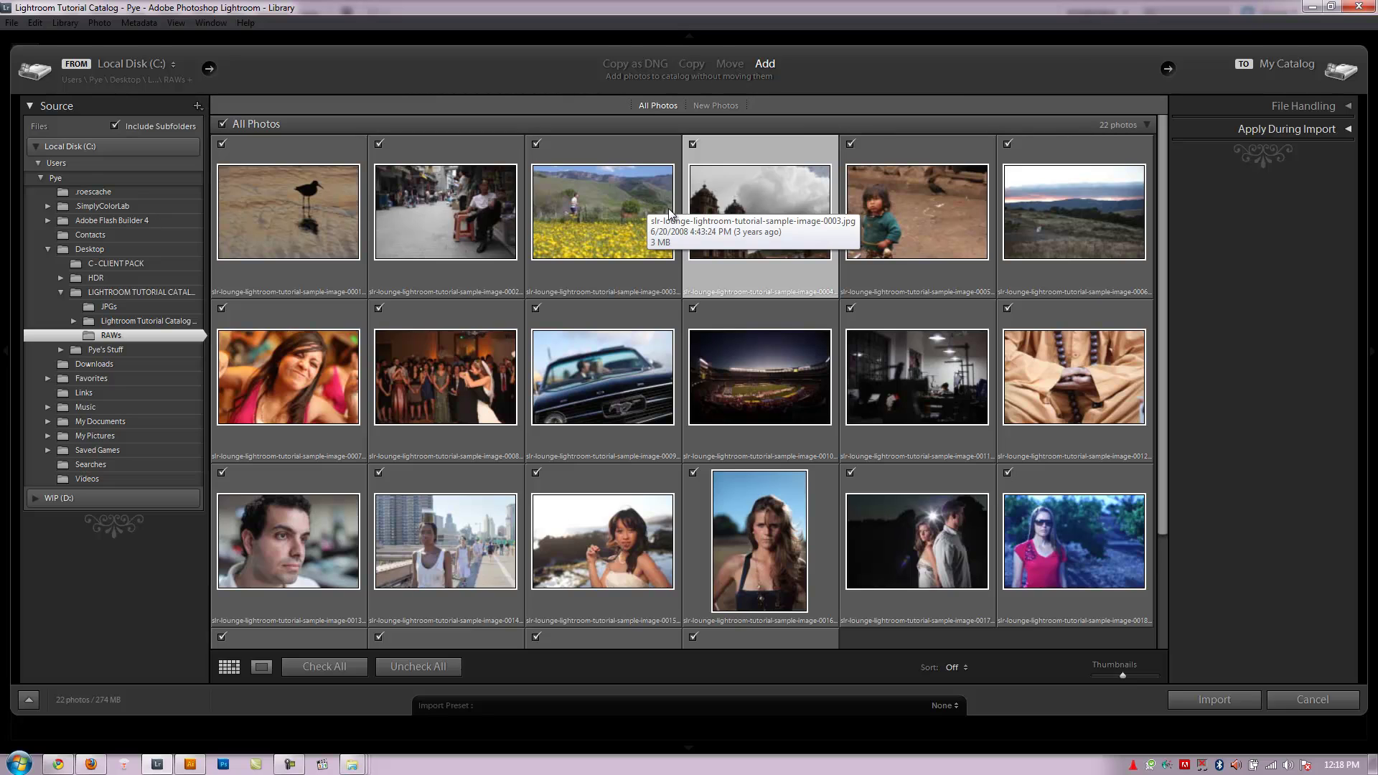
left_click(738, 71)
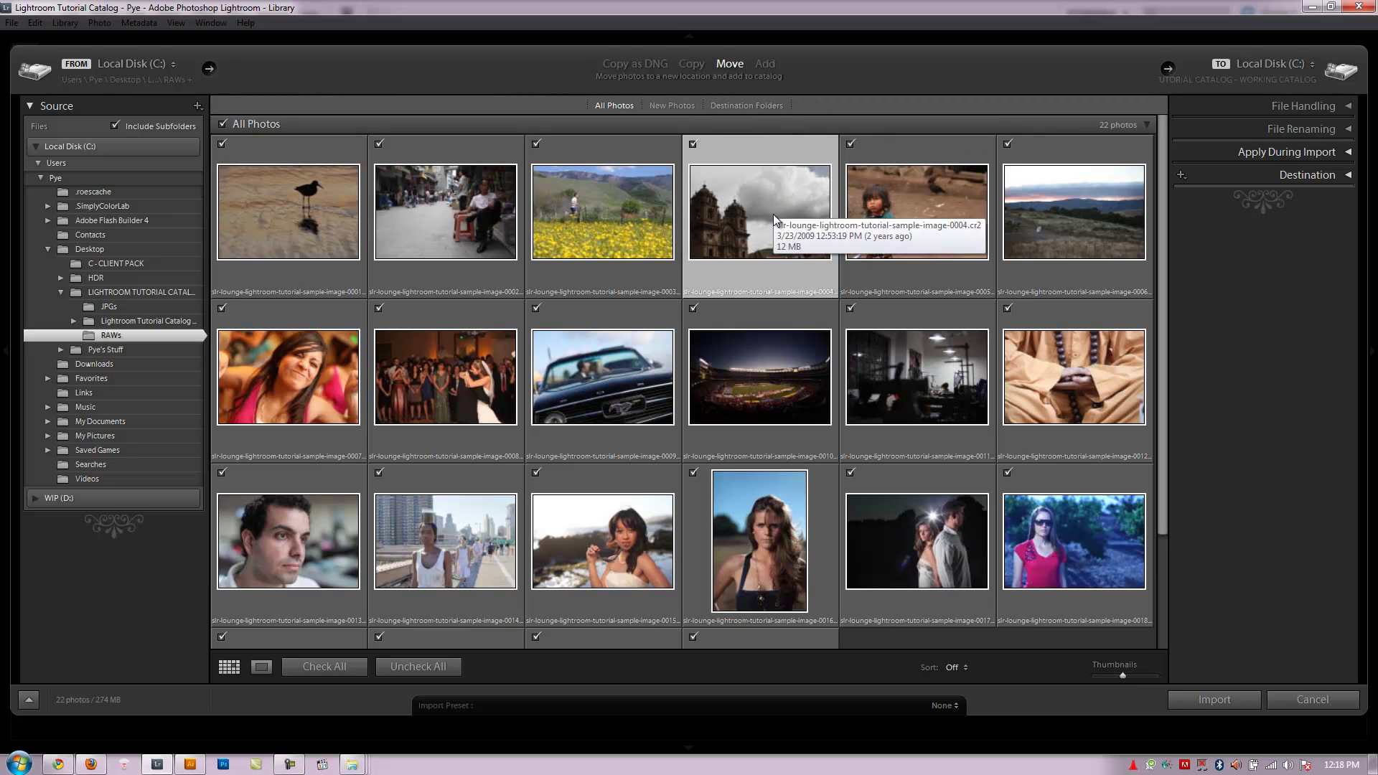
mouse_move(751, 227)
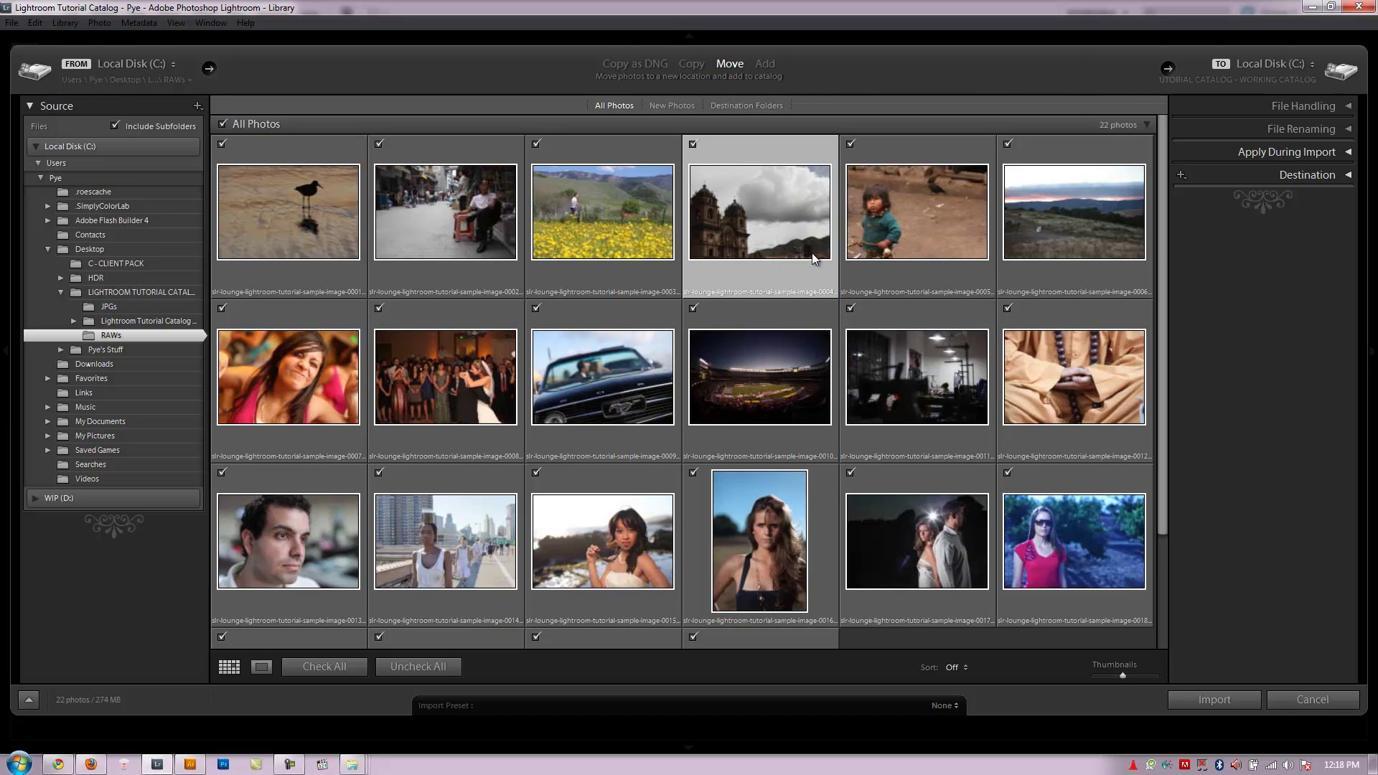
mouse_move(813, 259)
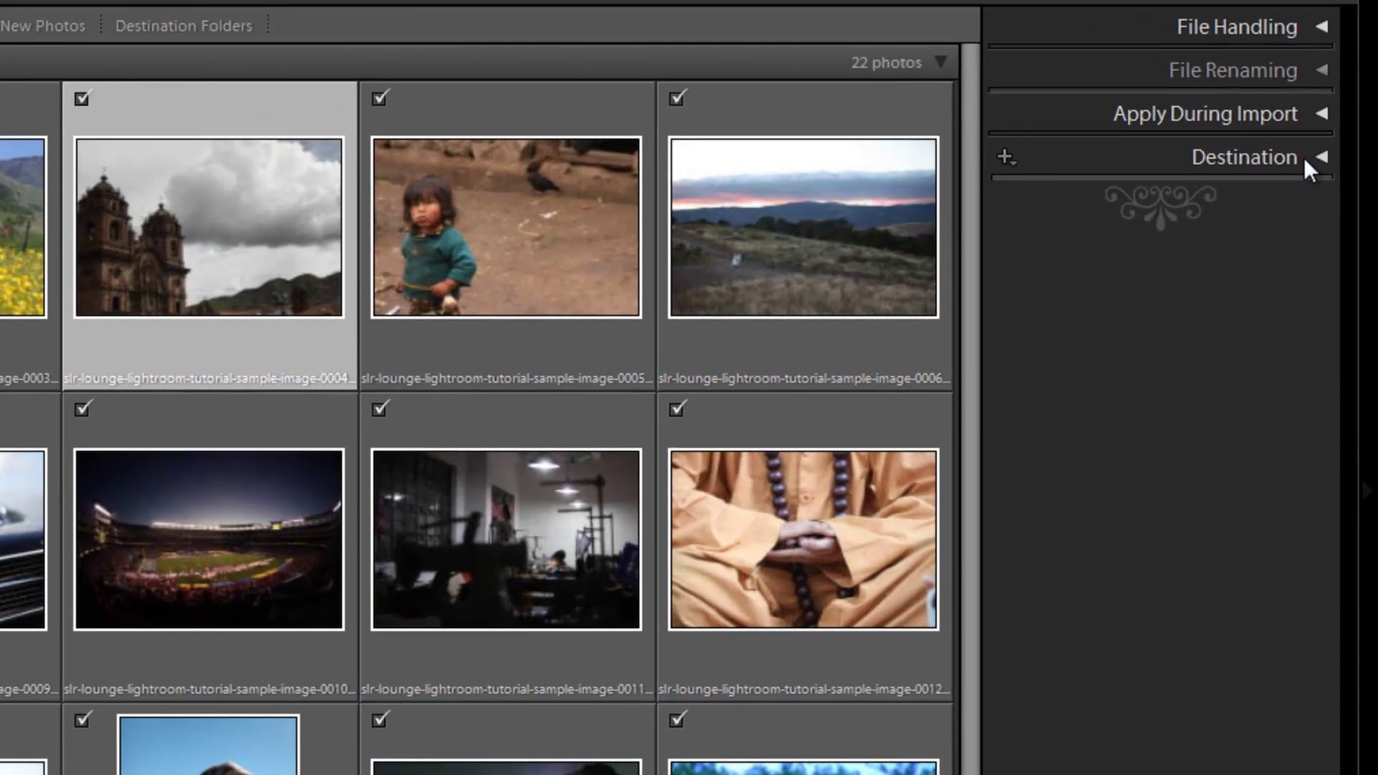
- In Destination, enable Into Subfolder and name the subfolder 00_Originals
left_click(1319, 158)
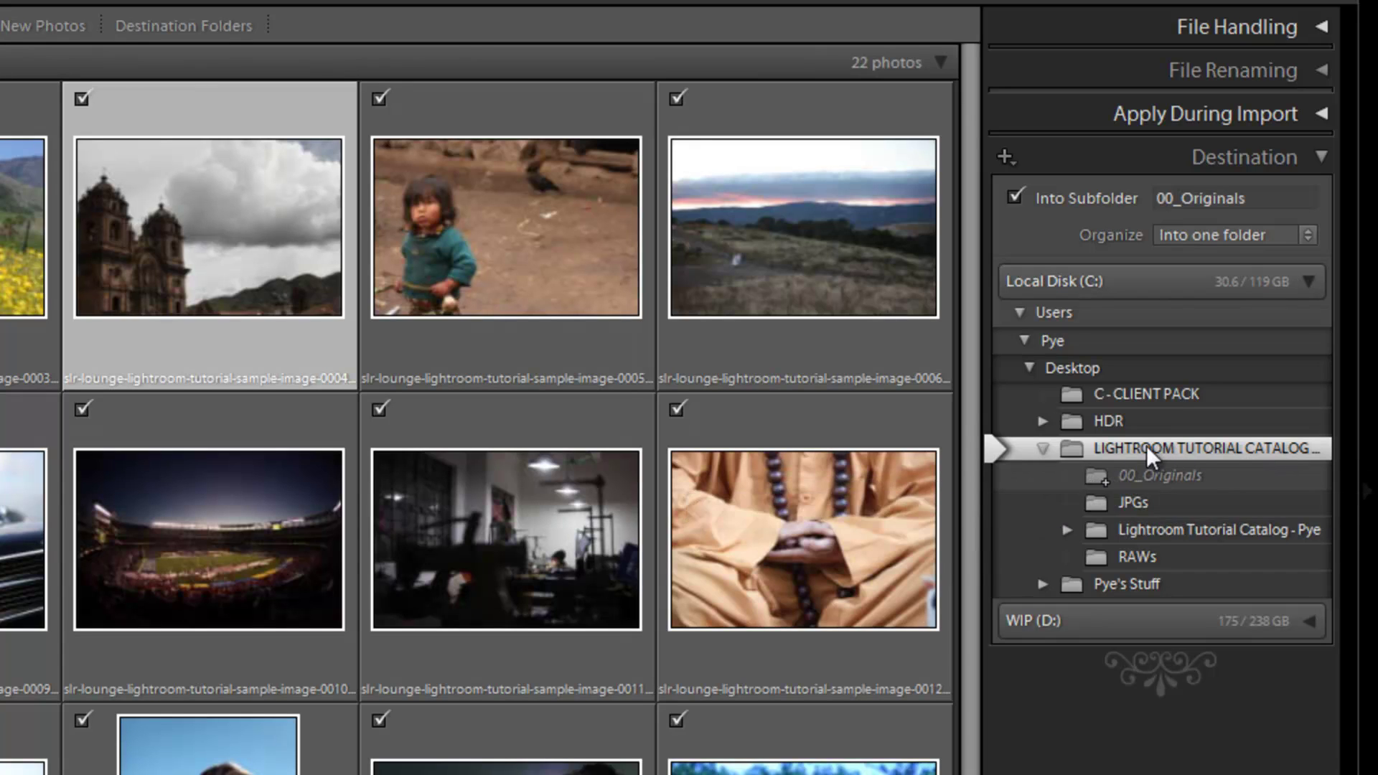
left_click(1013, 197)
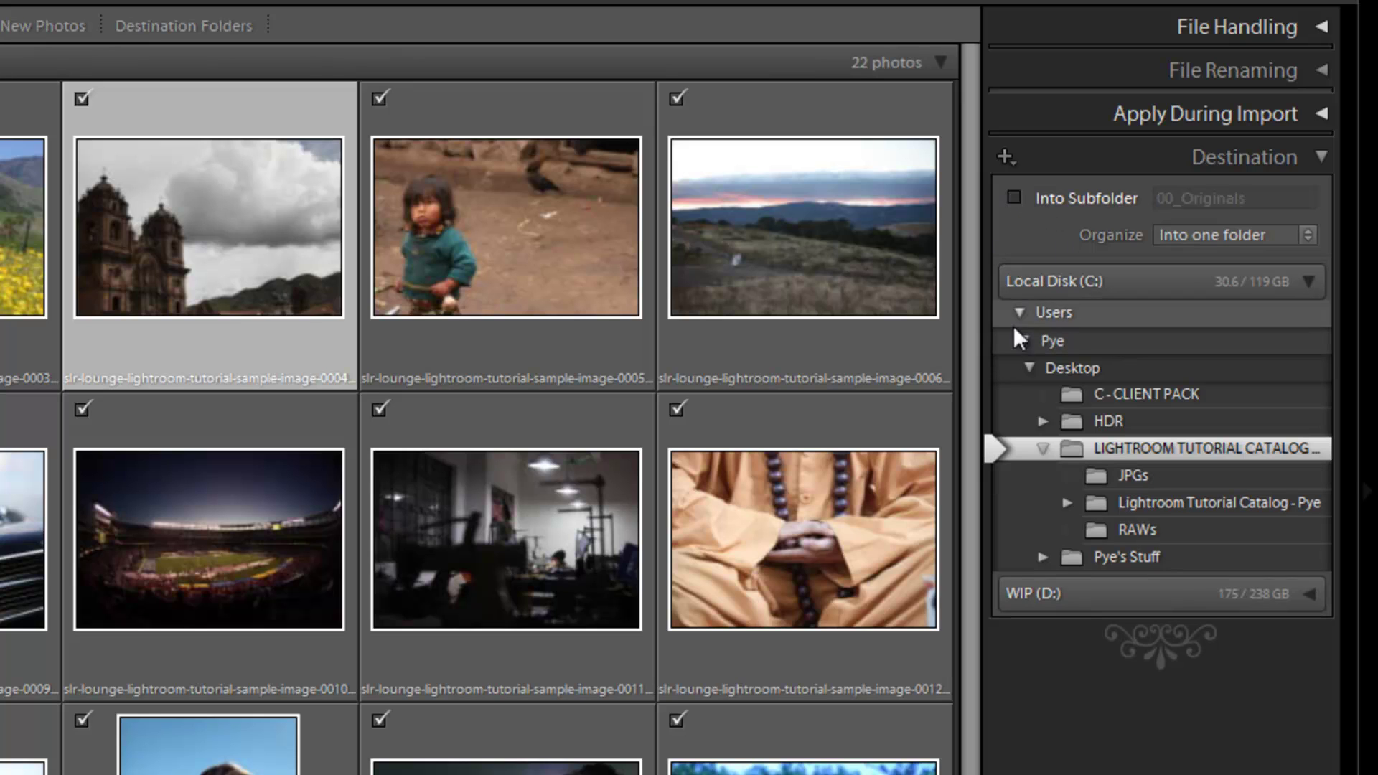
left_click(1015, 195)
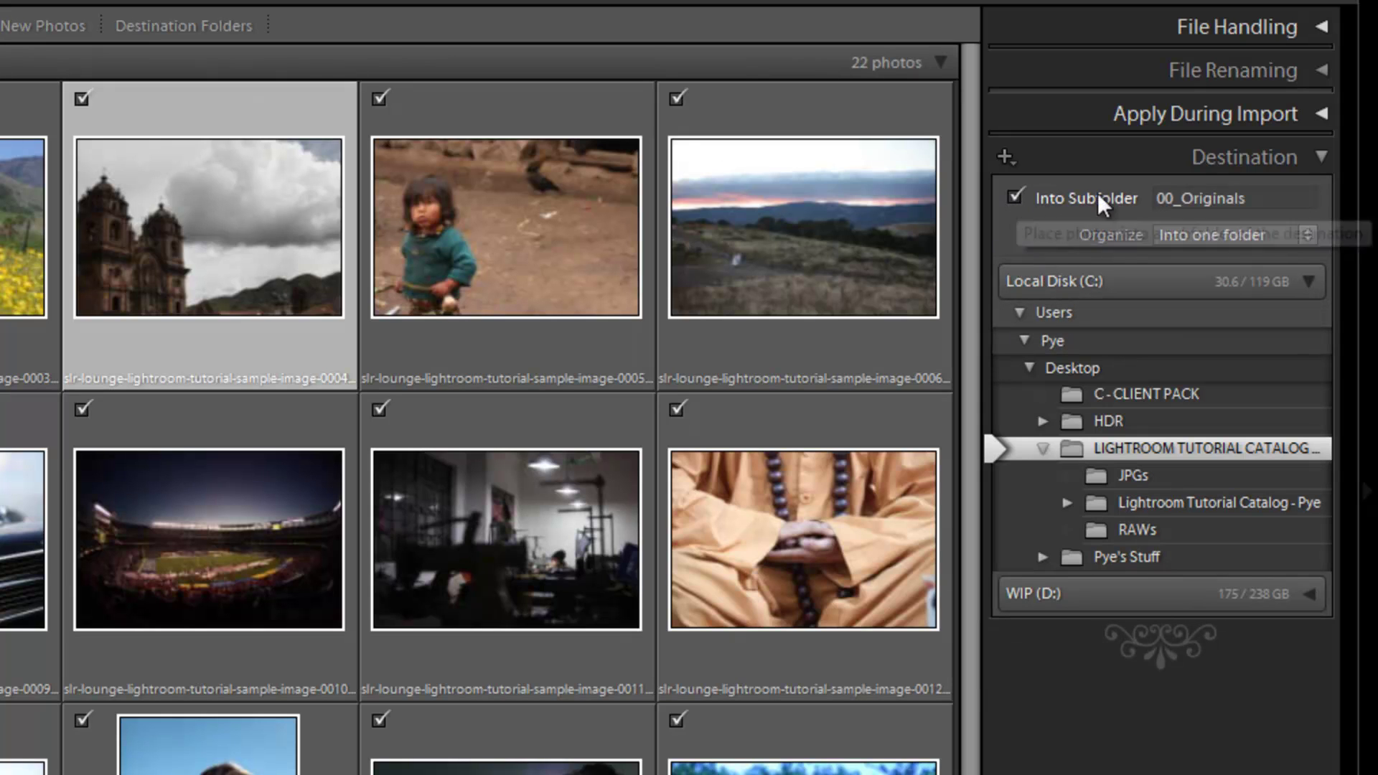
left_click(1230, 201)
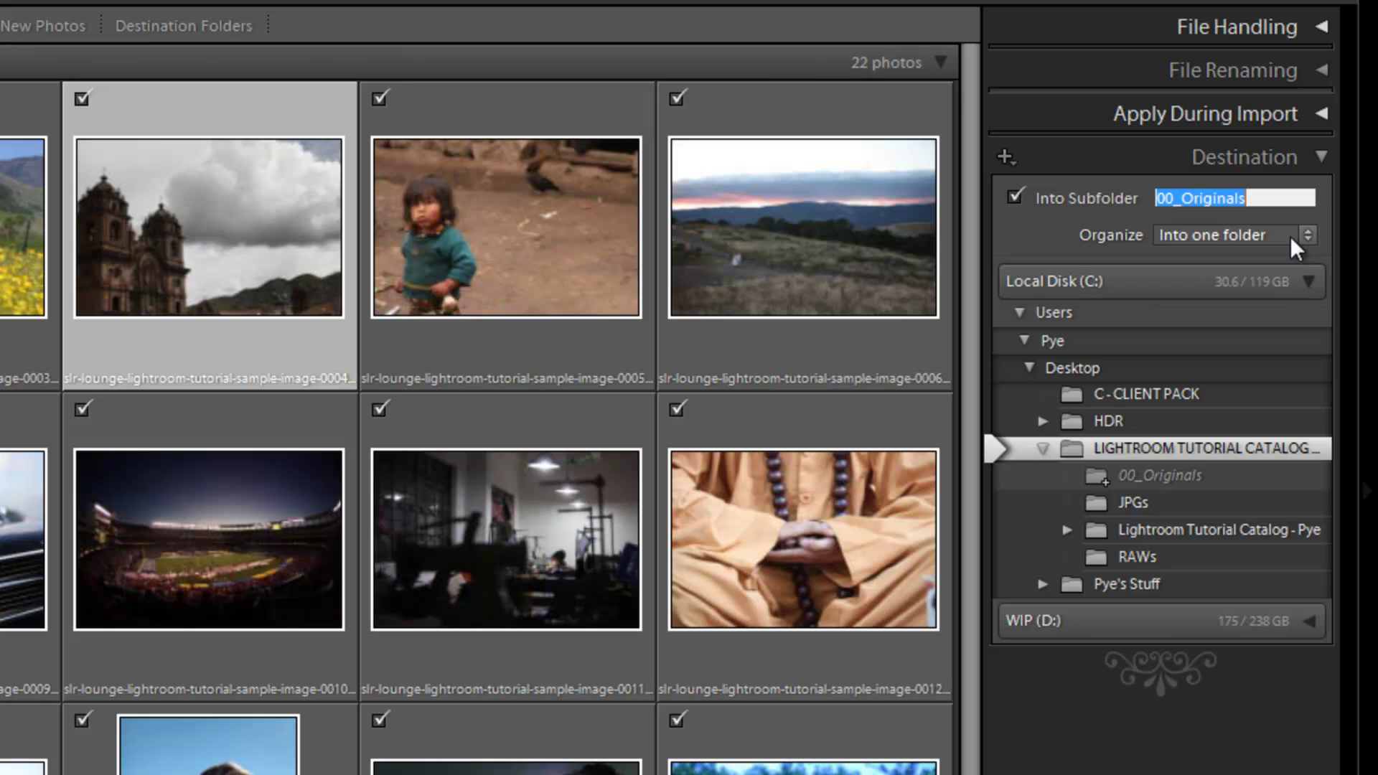
type("00_Originals")
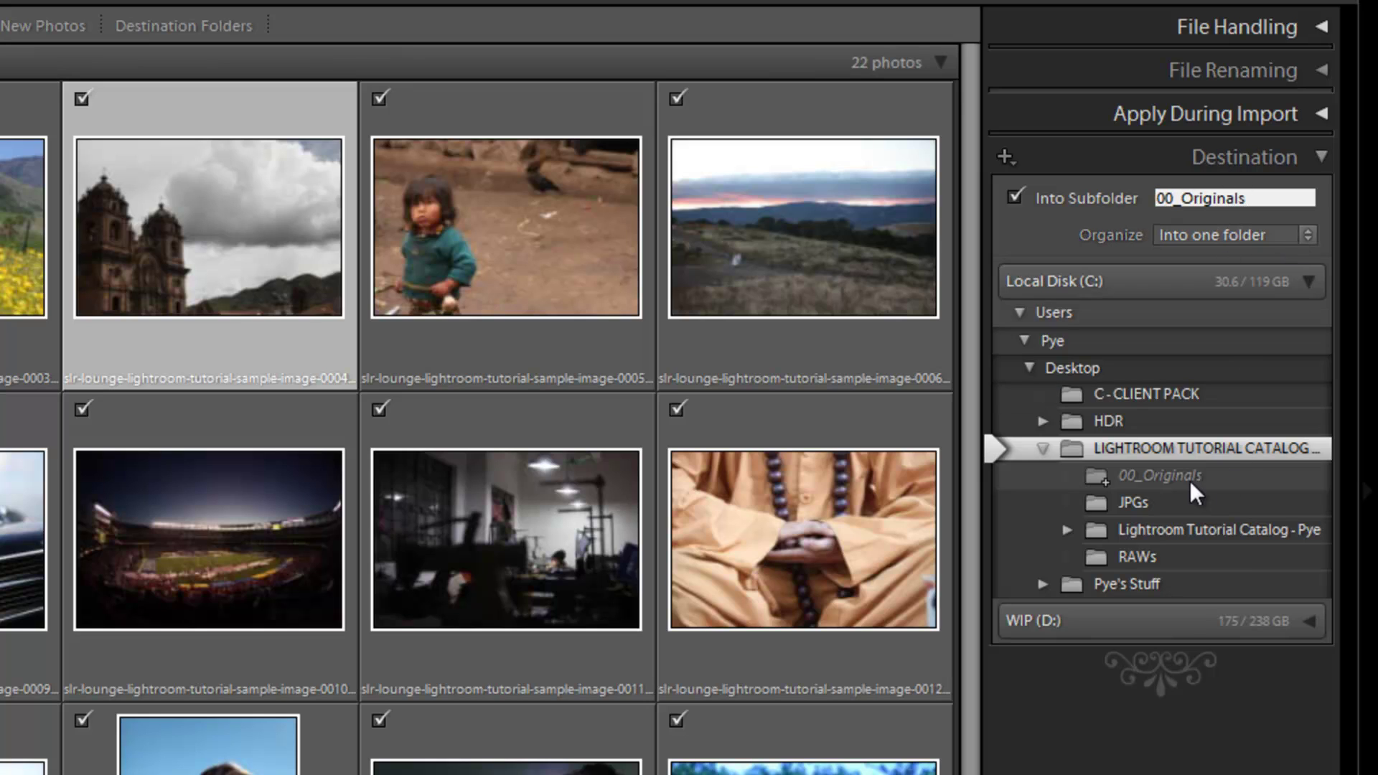
left_click(1190, 451)
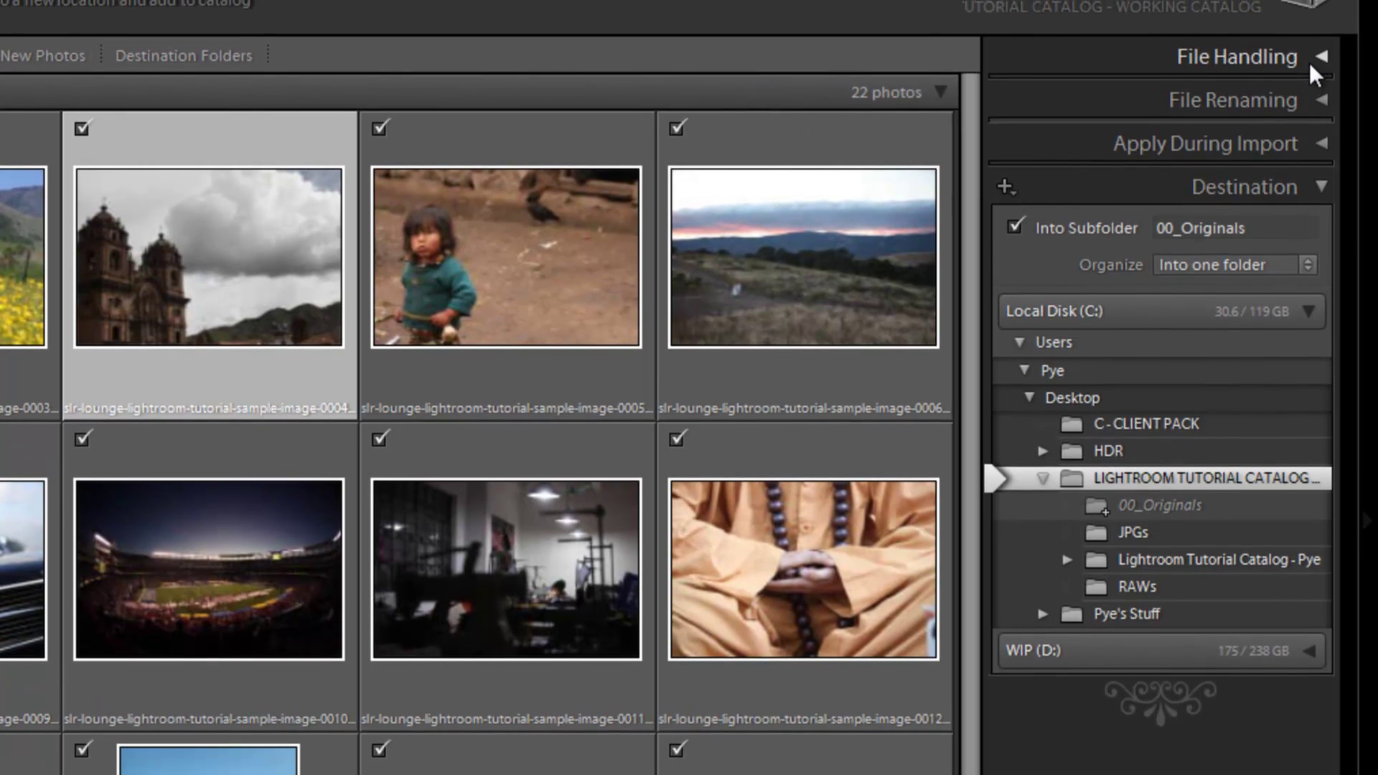
- Show File Handling, fold away Destination, and review Render Previews options while keeping Minimal
left_click(1311, 51)
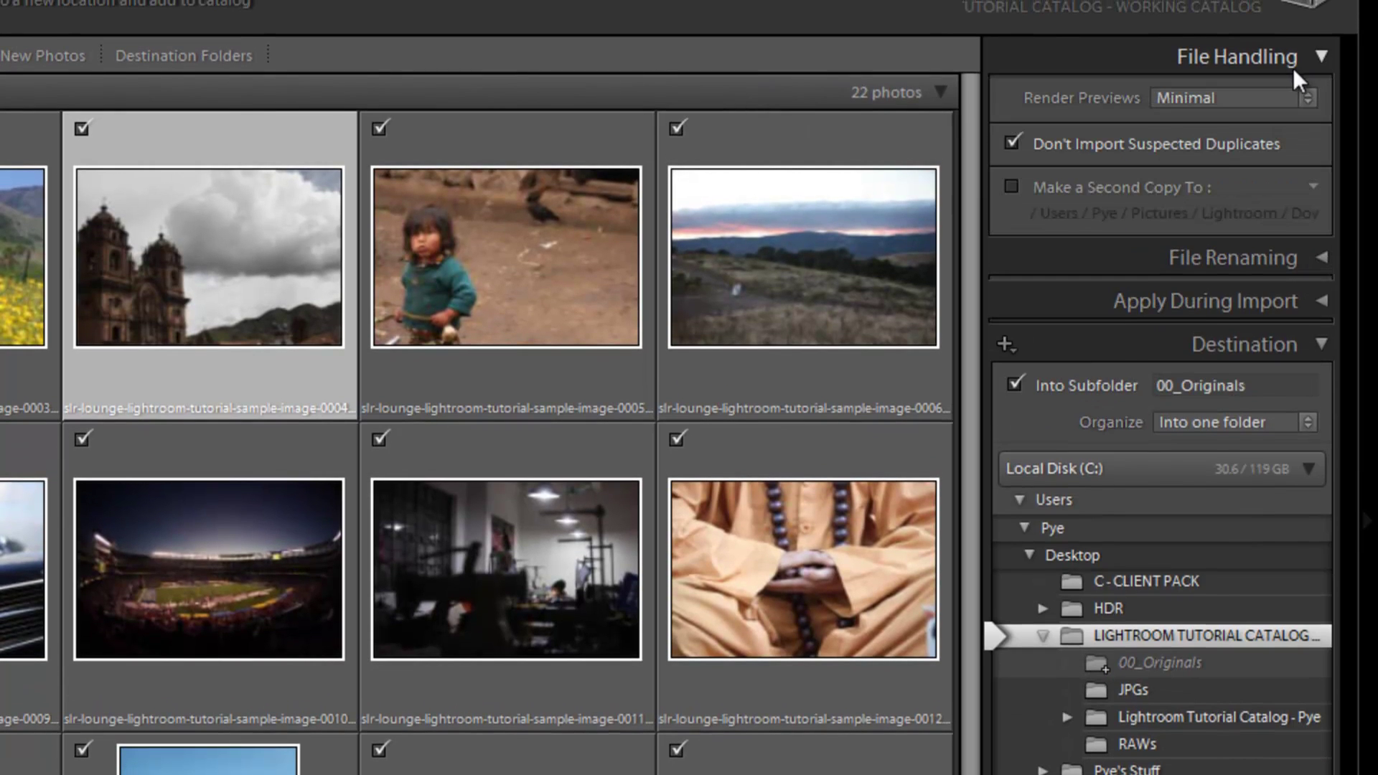
left_click(1316, 345)
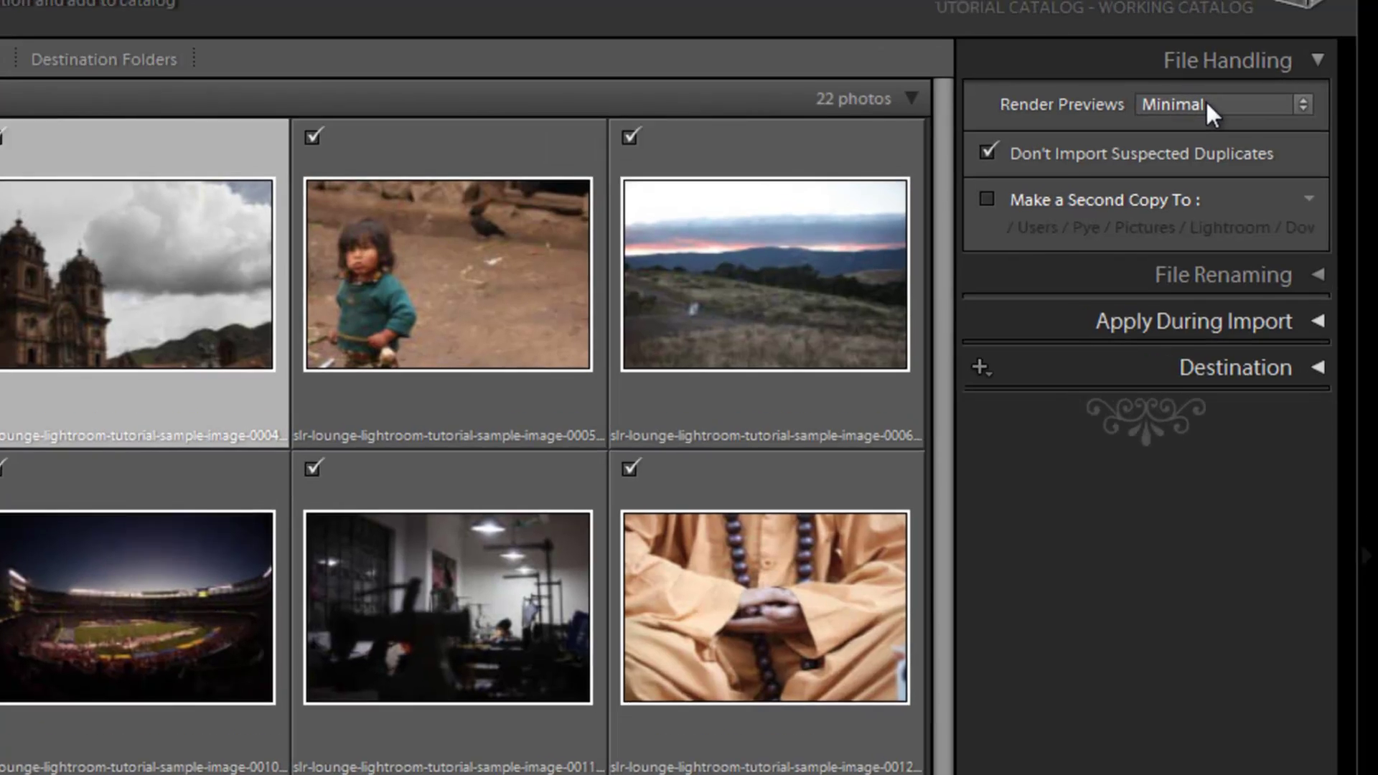
left_click(1213, 97)
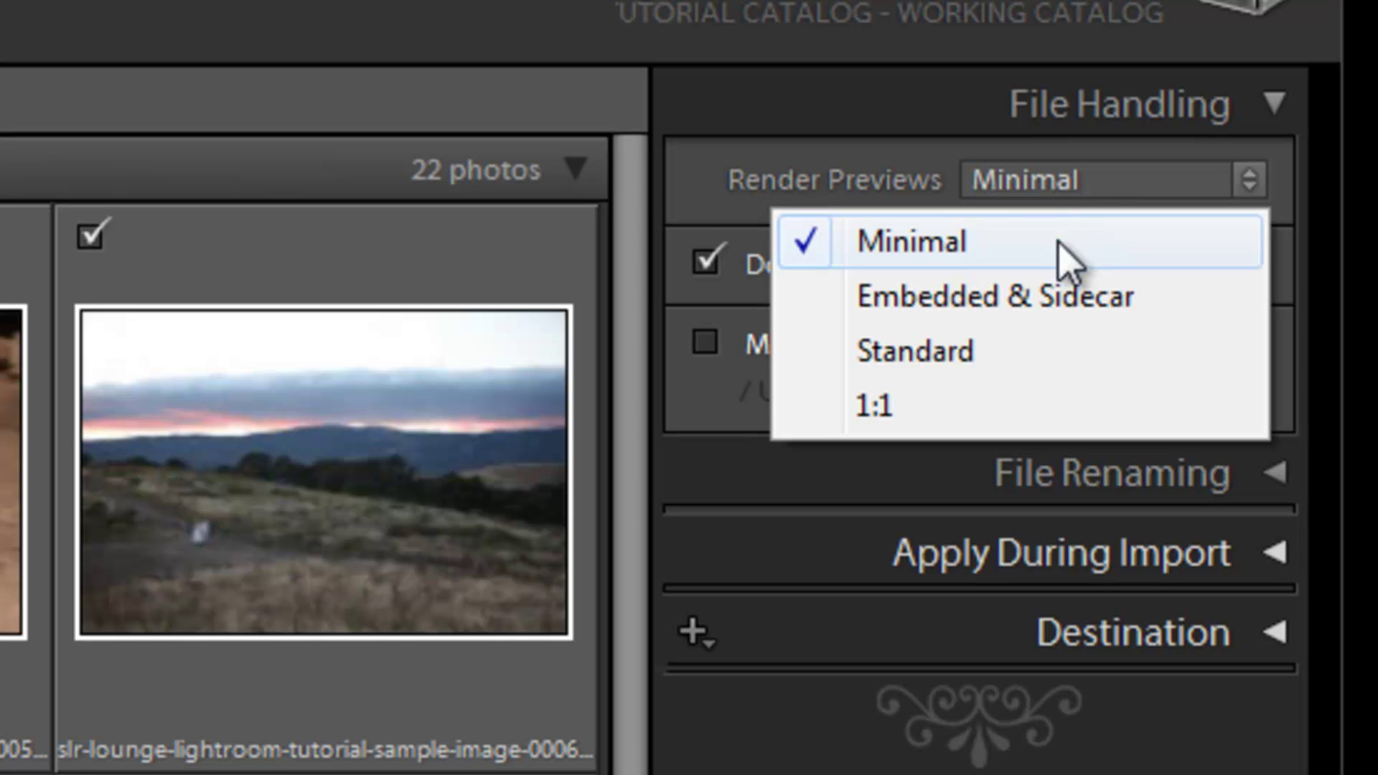
left_click(889, 191)
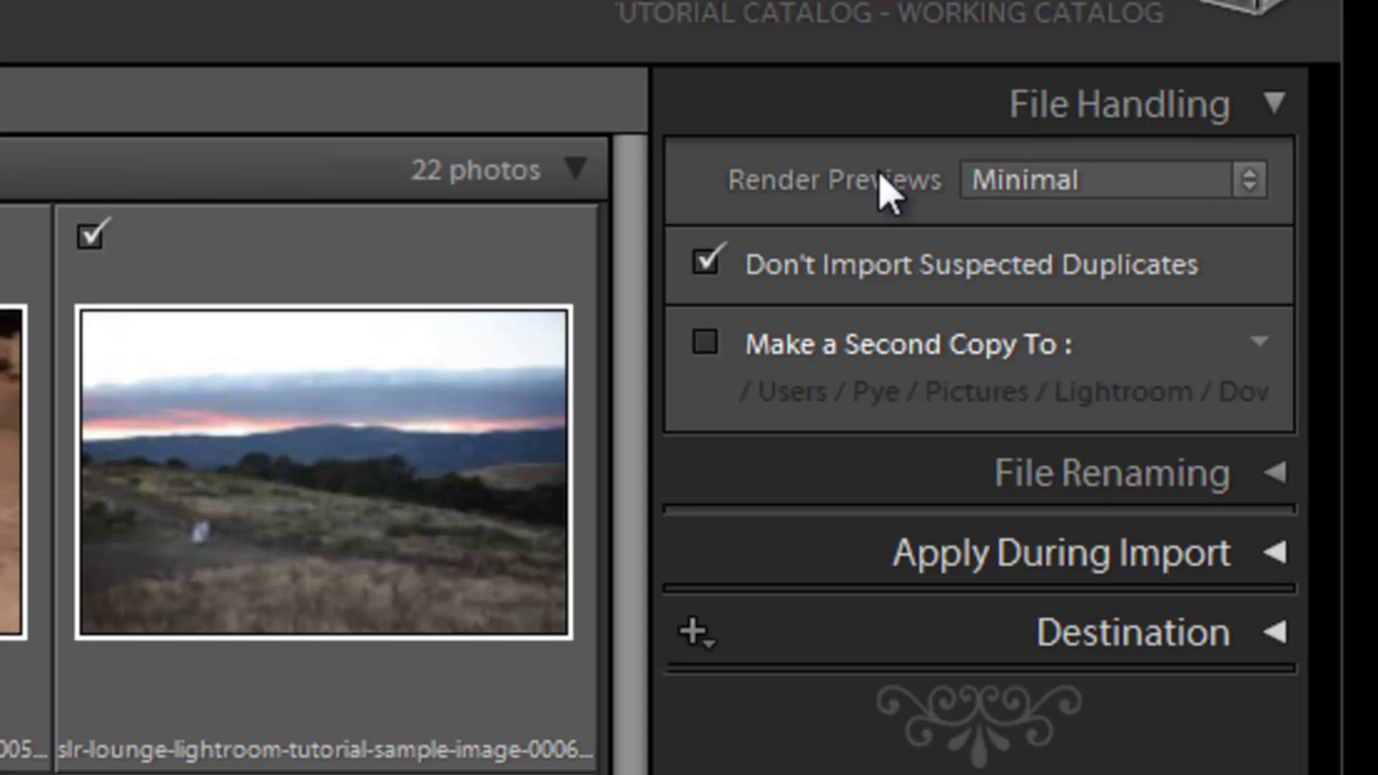
left_click(1152, 188)
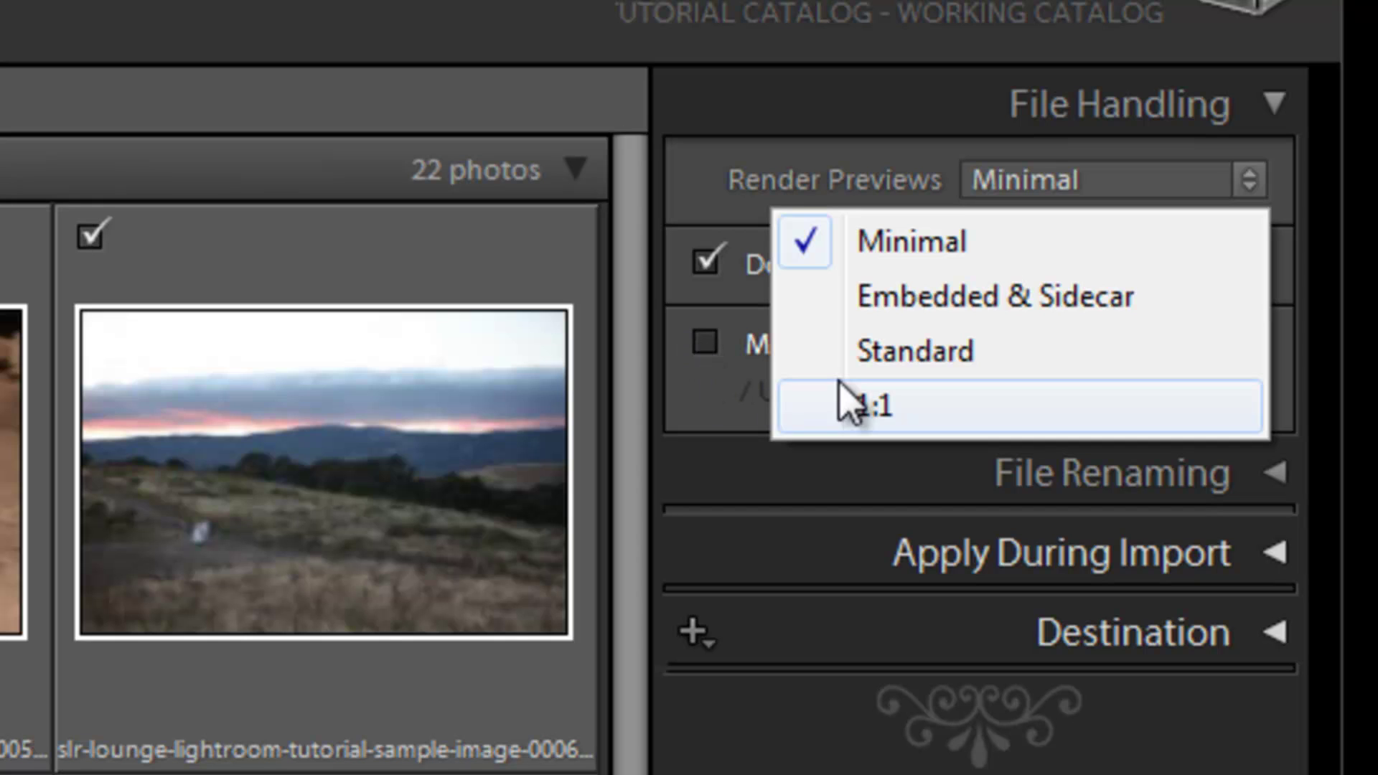
key("Escape")
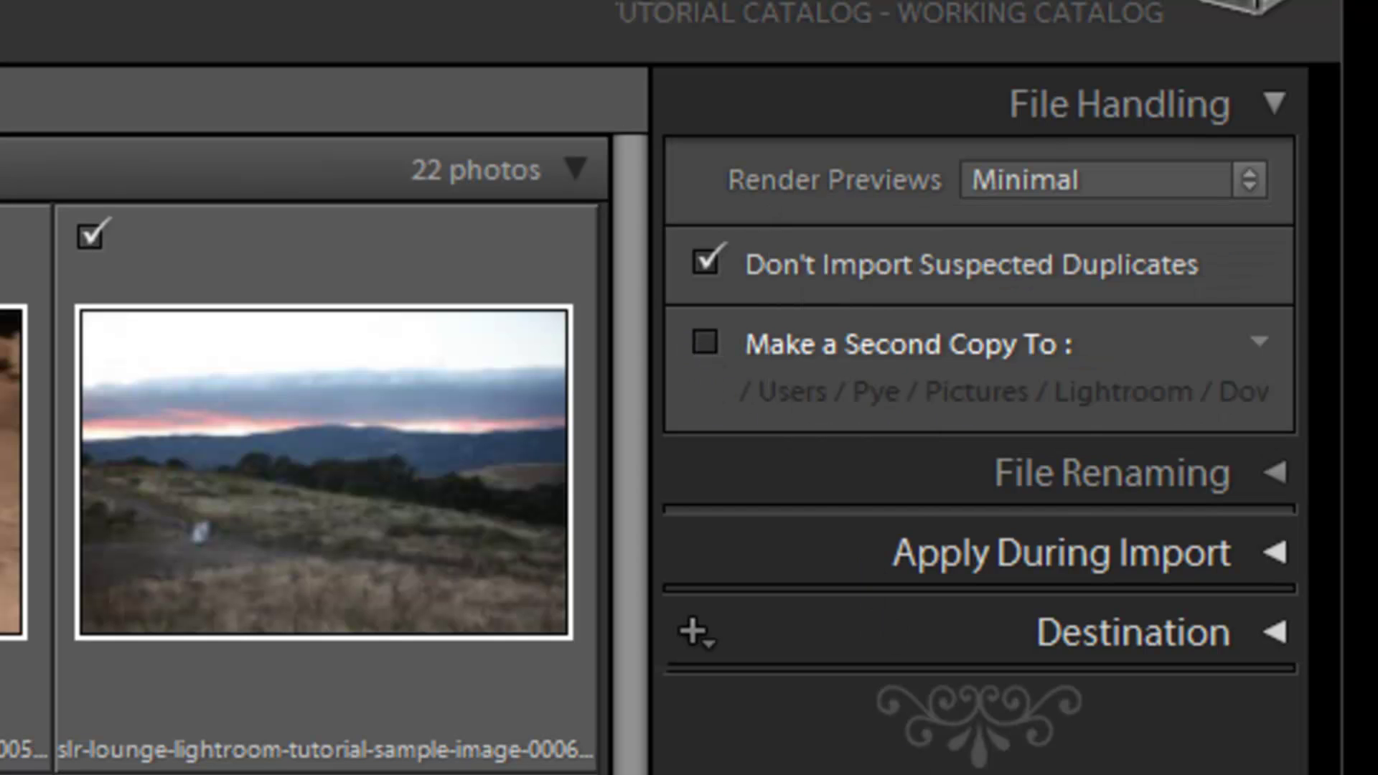
left_click(1091, 194)
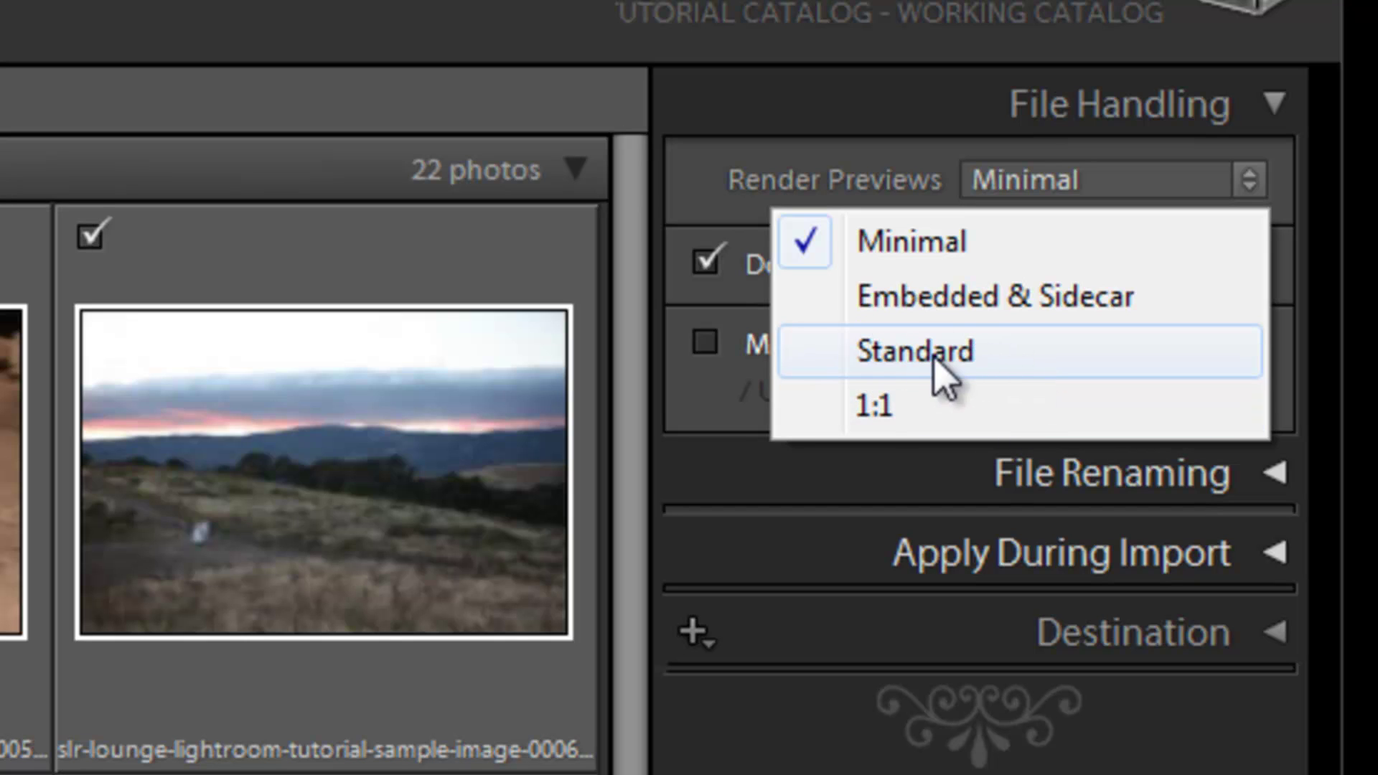
left_click(972, 363)
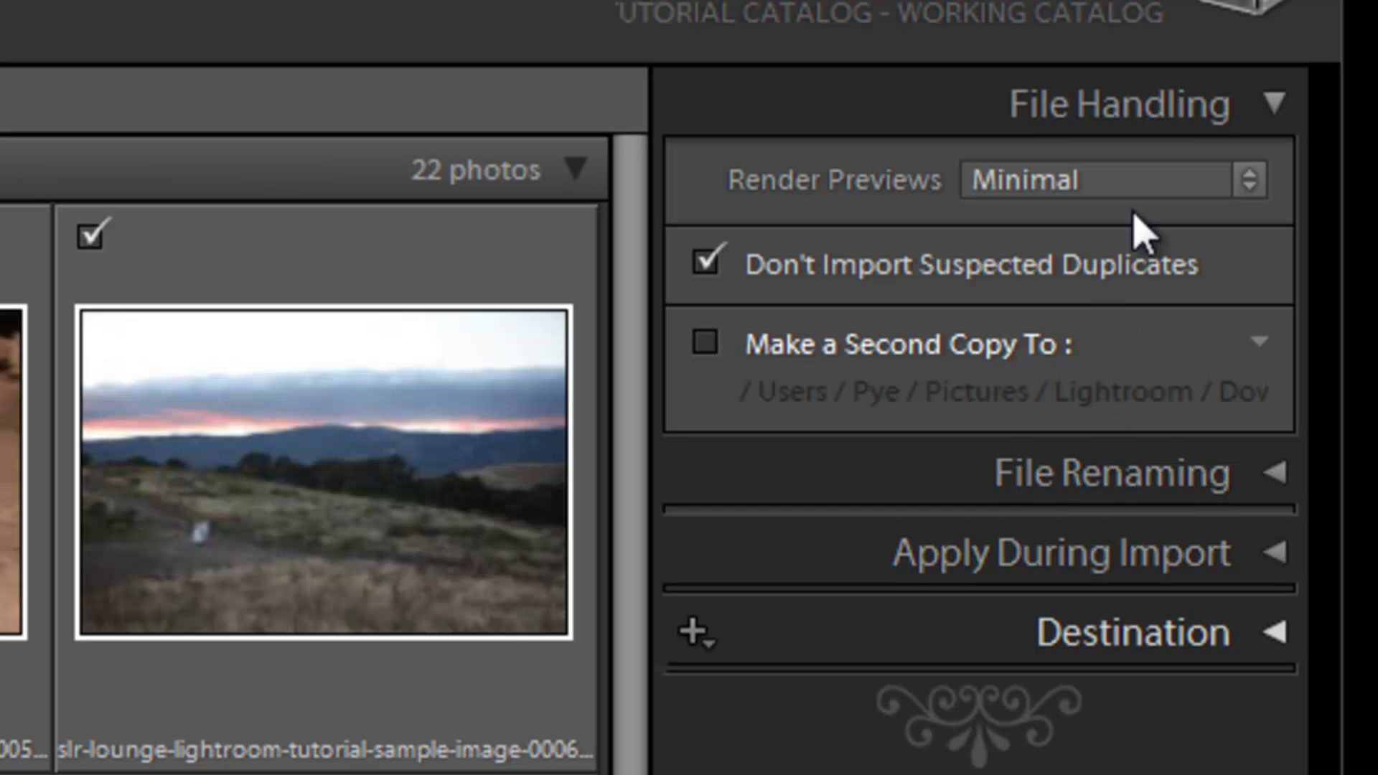
- Confirm Render Previews stays Minimal and show All Photos in the import grid
left_click(1197, 188)
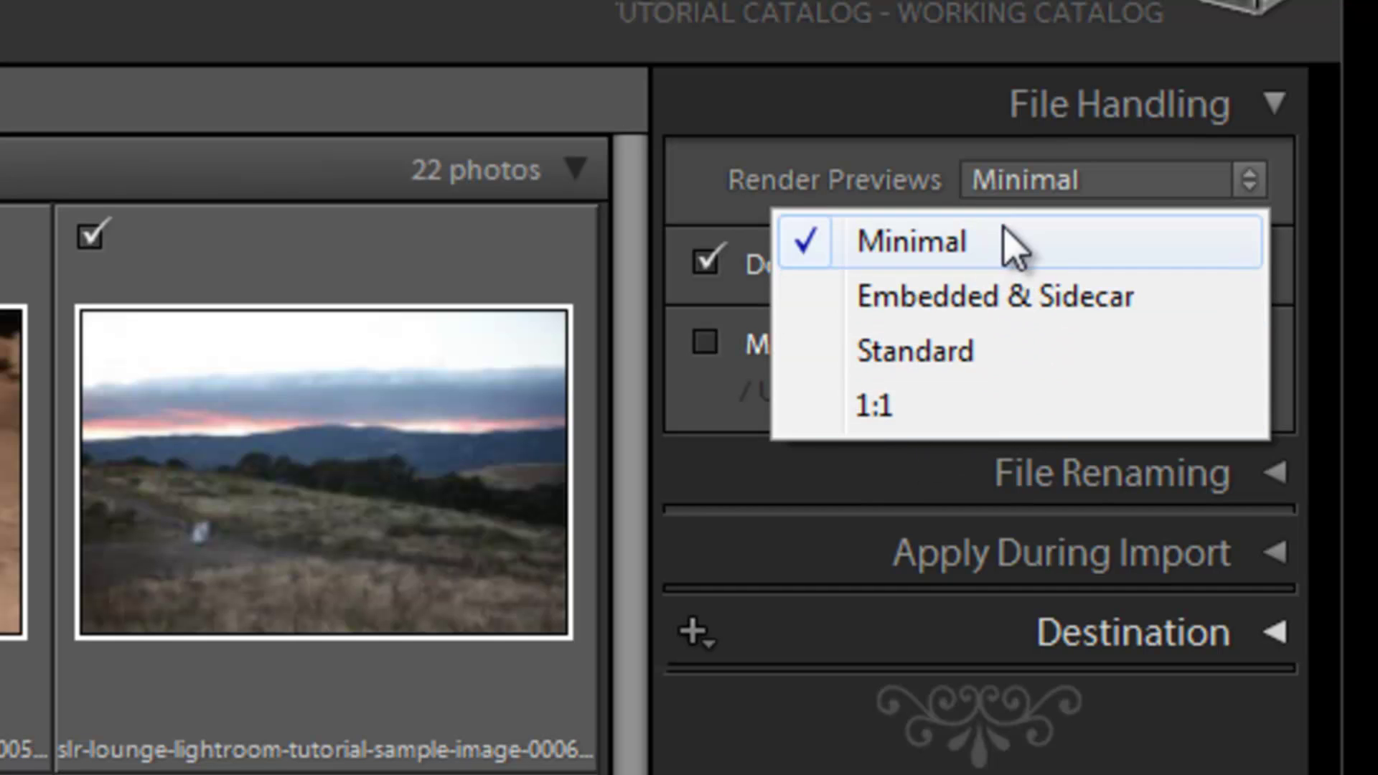
left_click(935, 239)
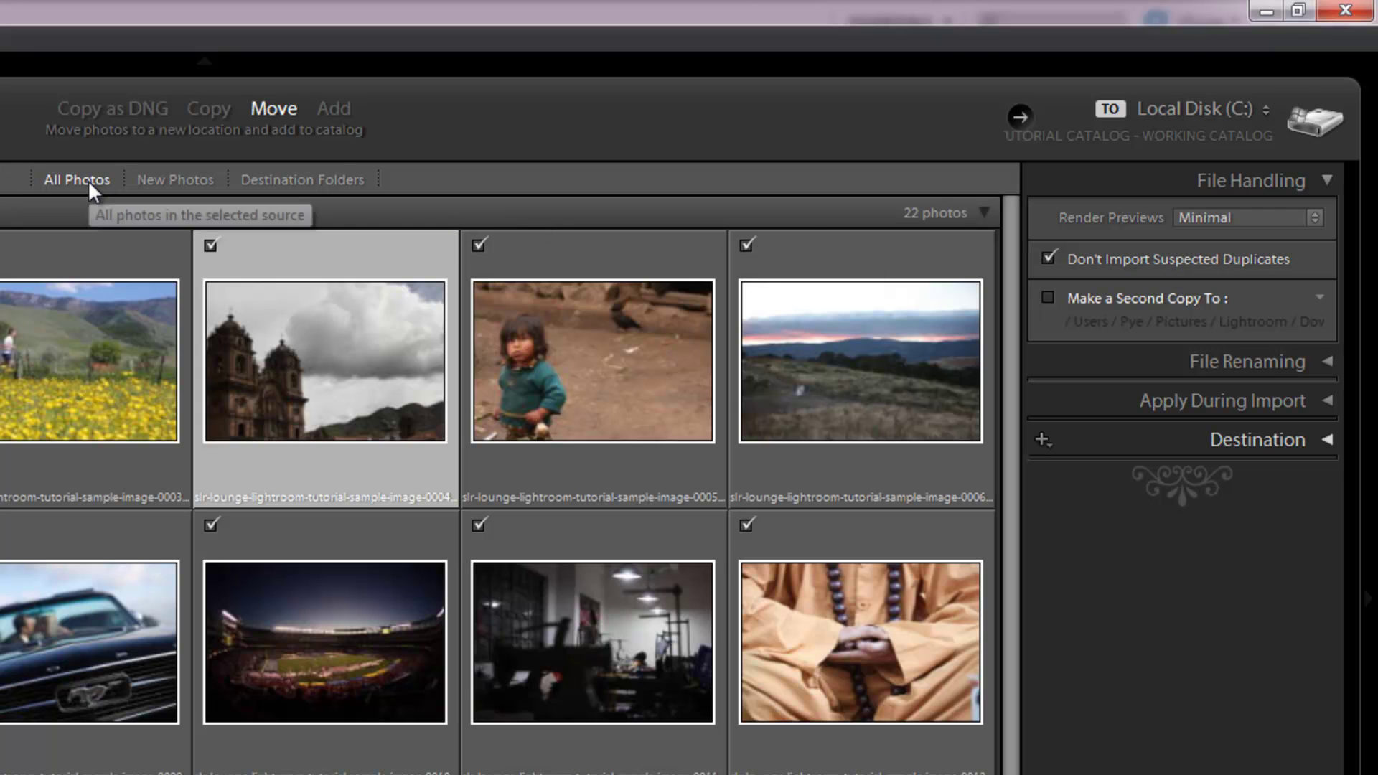
left_click(188, 182)
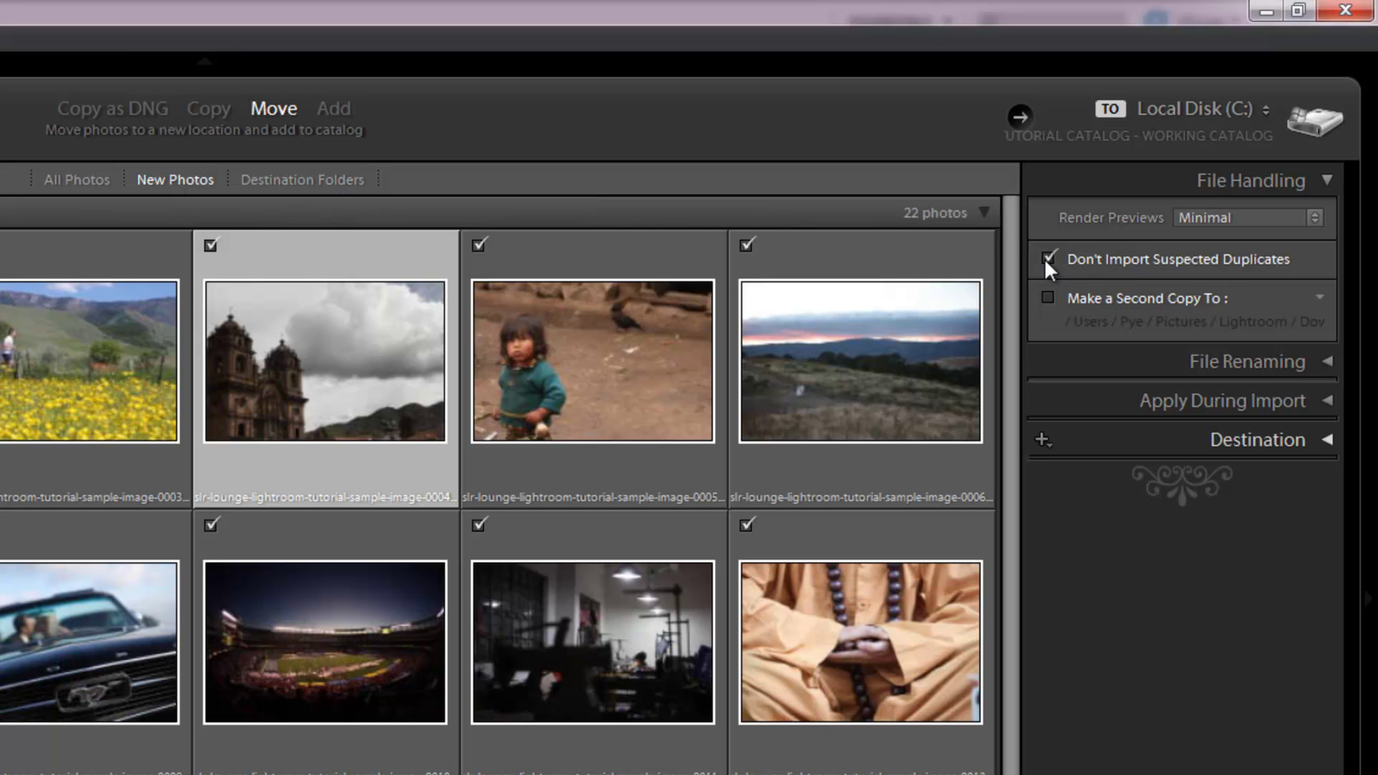
left_click(81, 178)
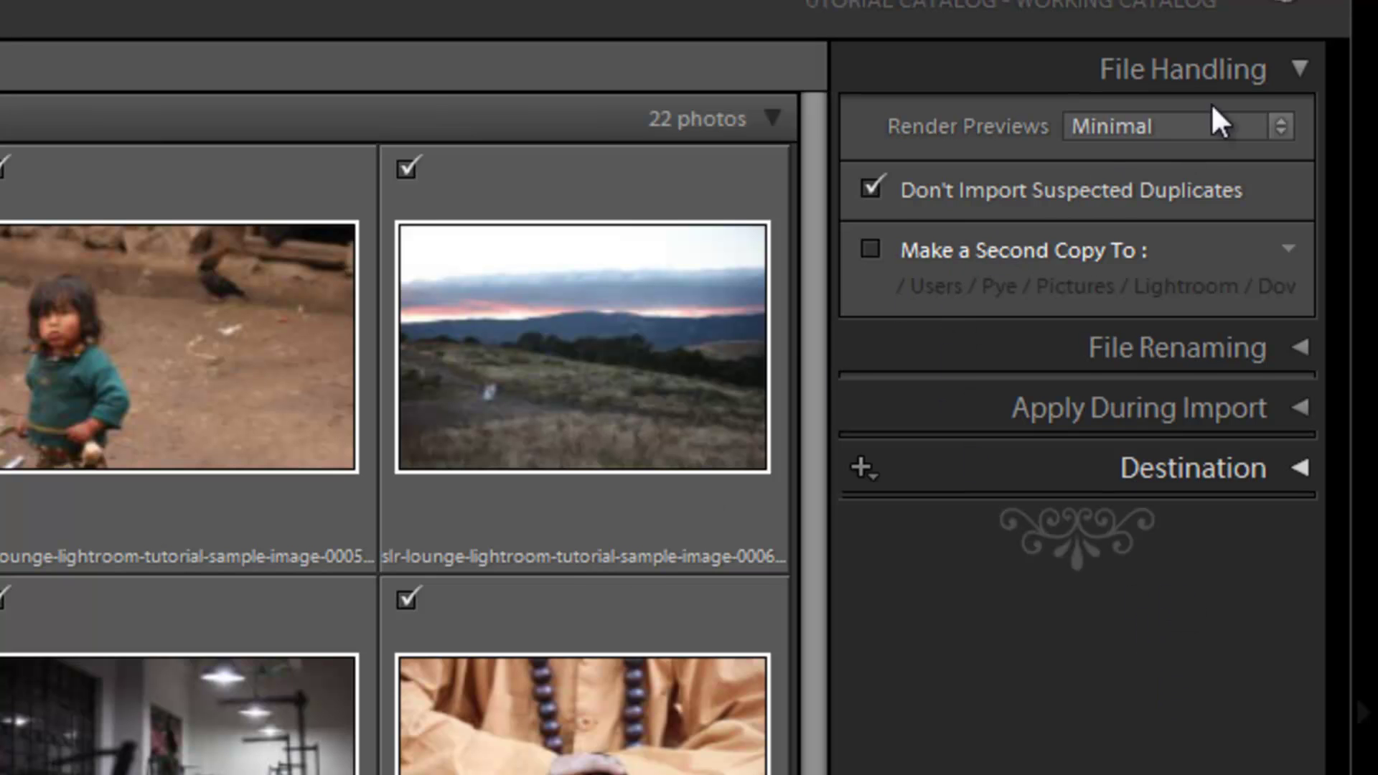
- Set the renaming template to Custom Name - Sequence but leave Rename Files off
left_click(1301, 70)
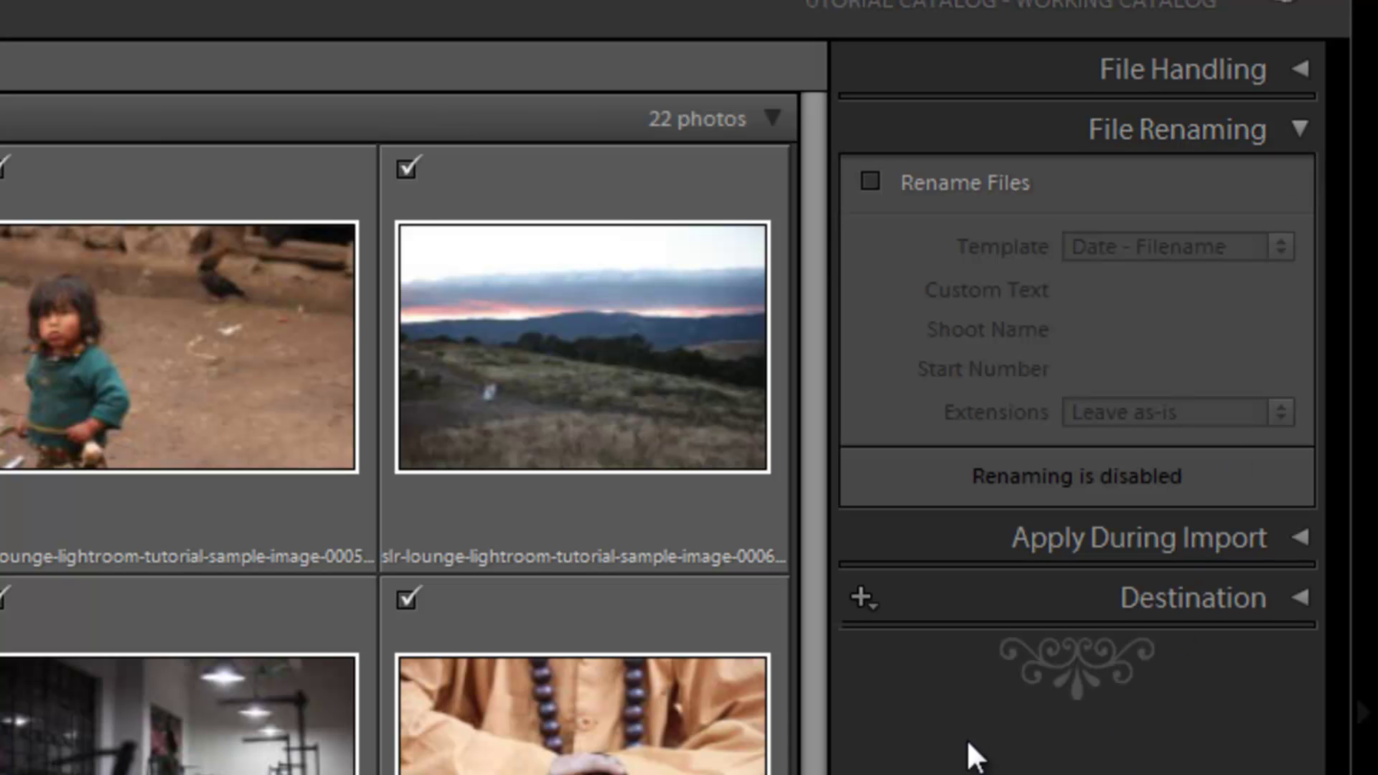
left_click(916, 175)
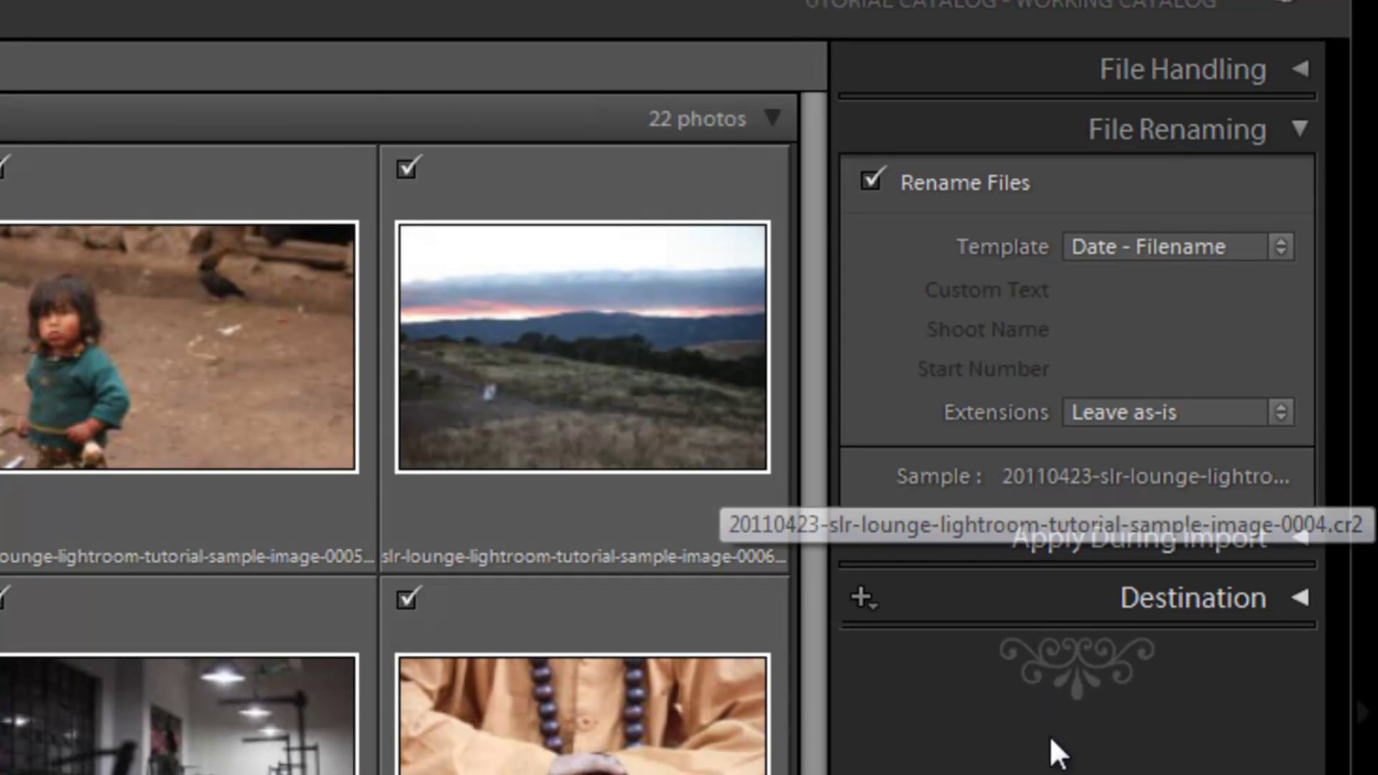
left_click(1188, 246)
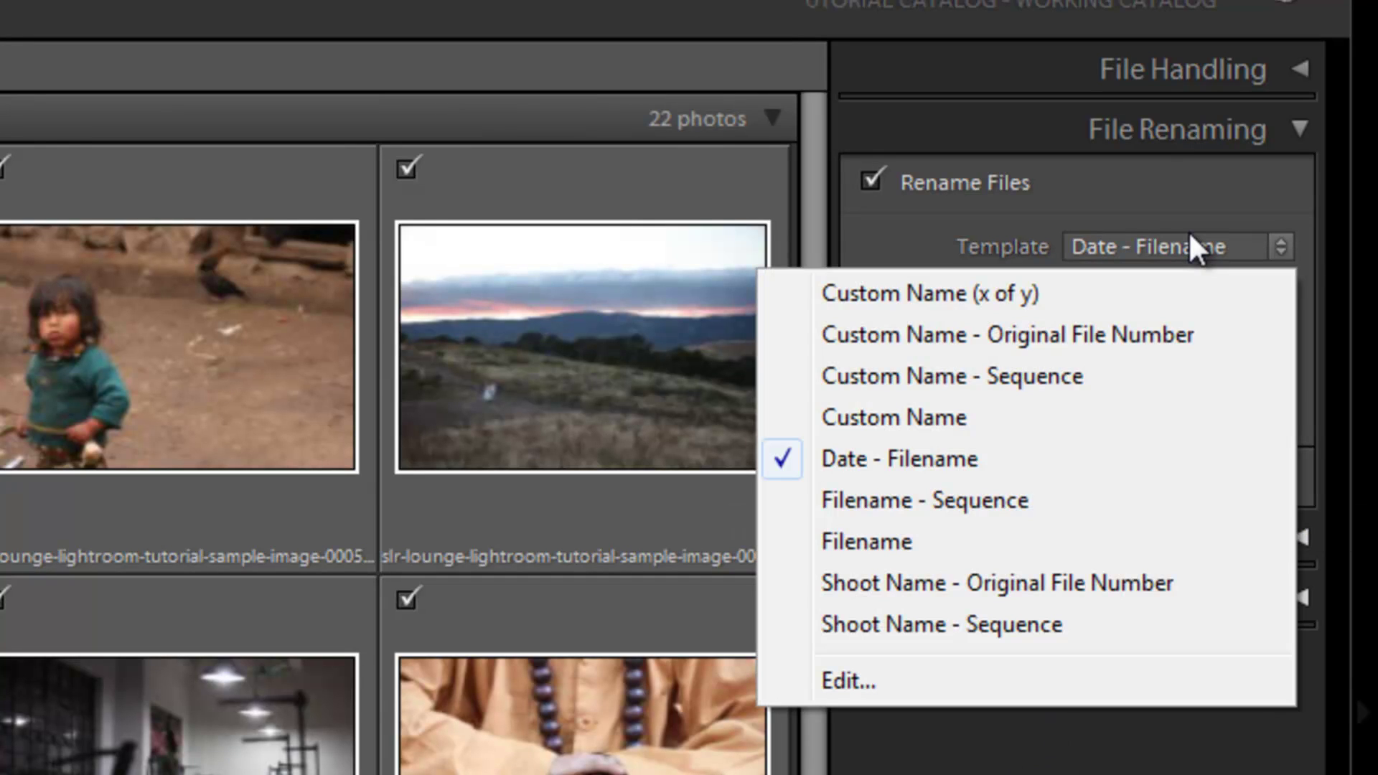
left_click(946, 374)
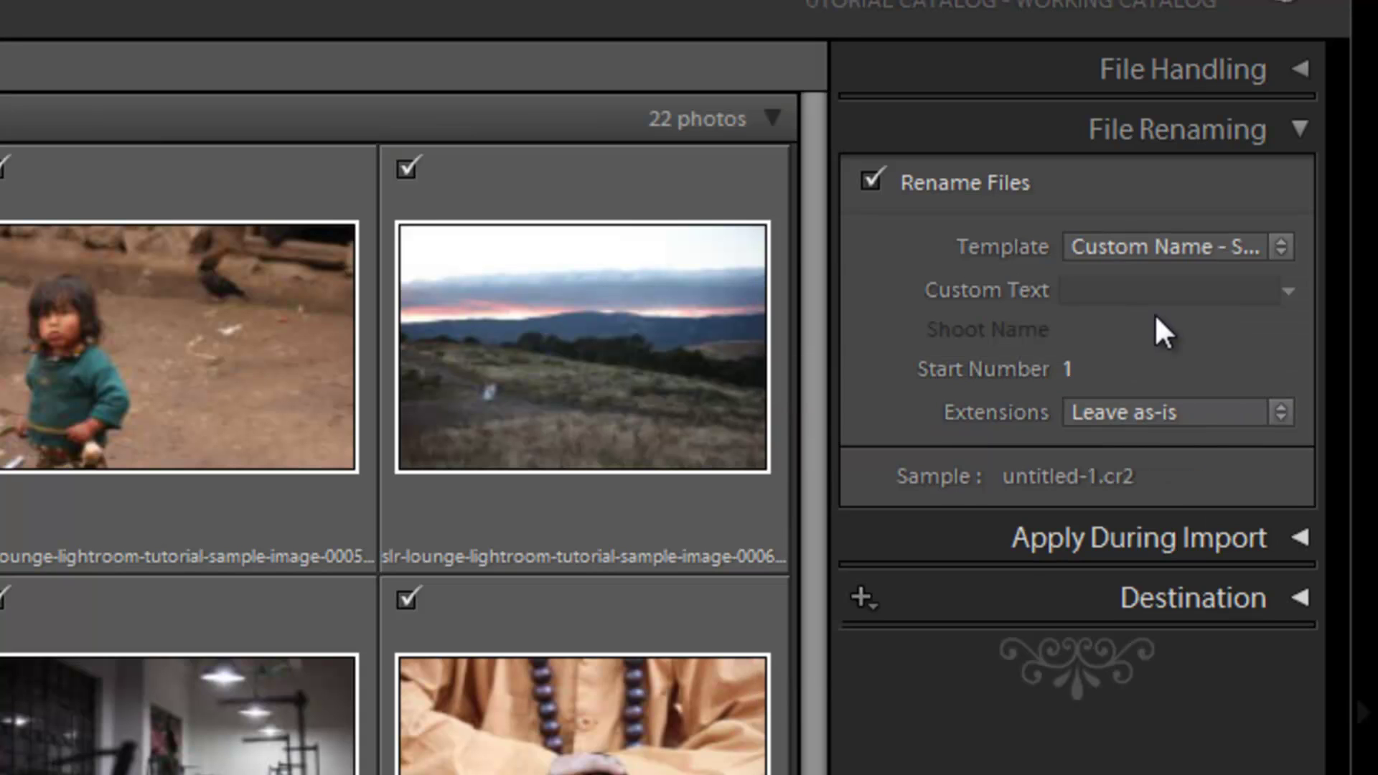
left_click(1168, 244)
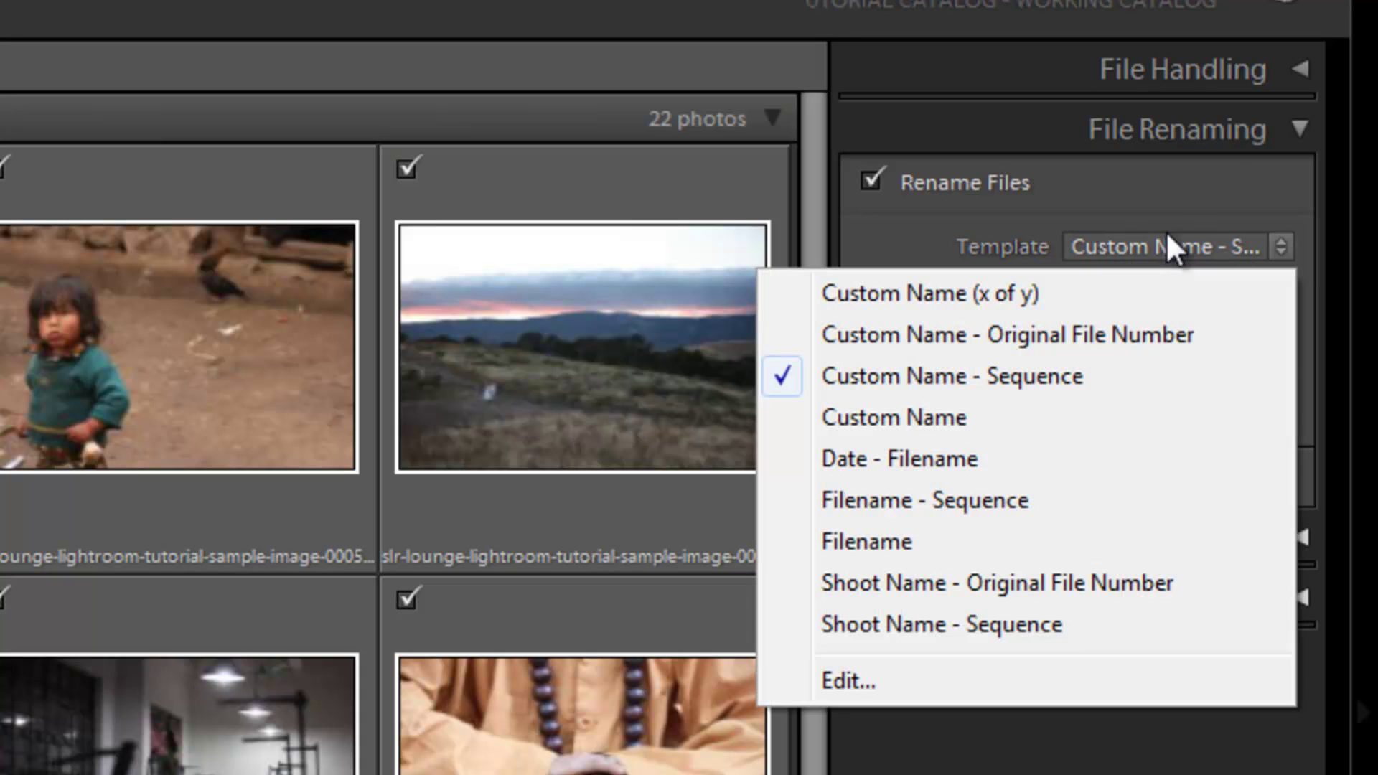
left_click(1179, 204)
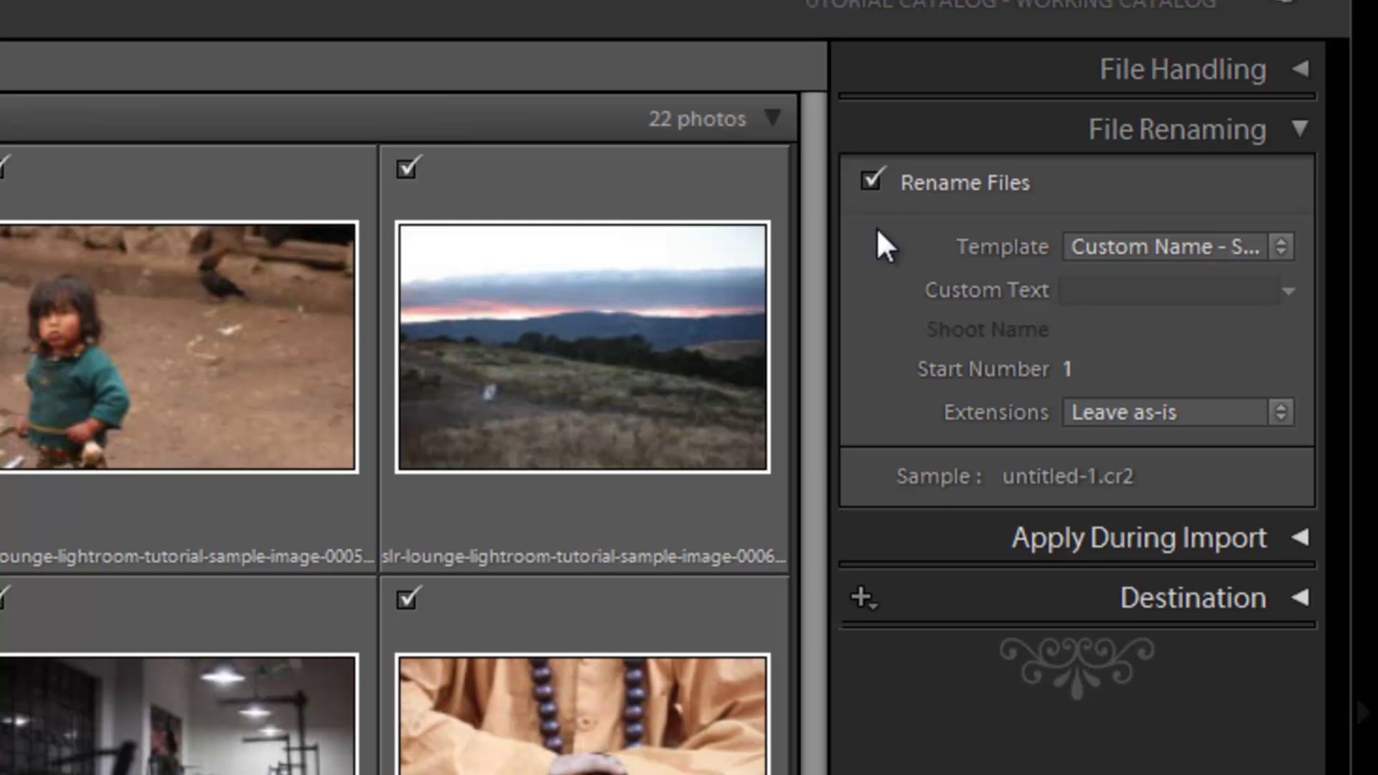
left_click(871, 179)
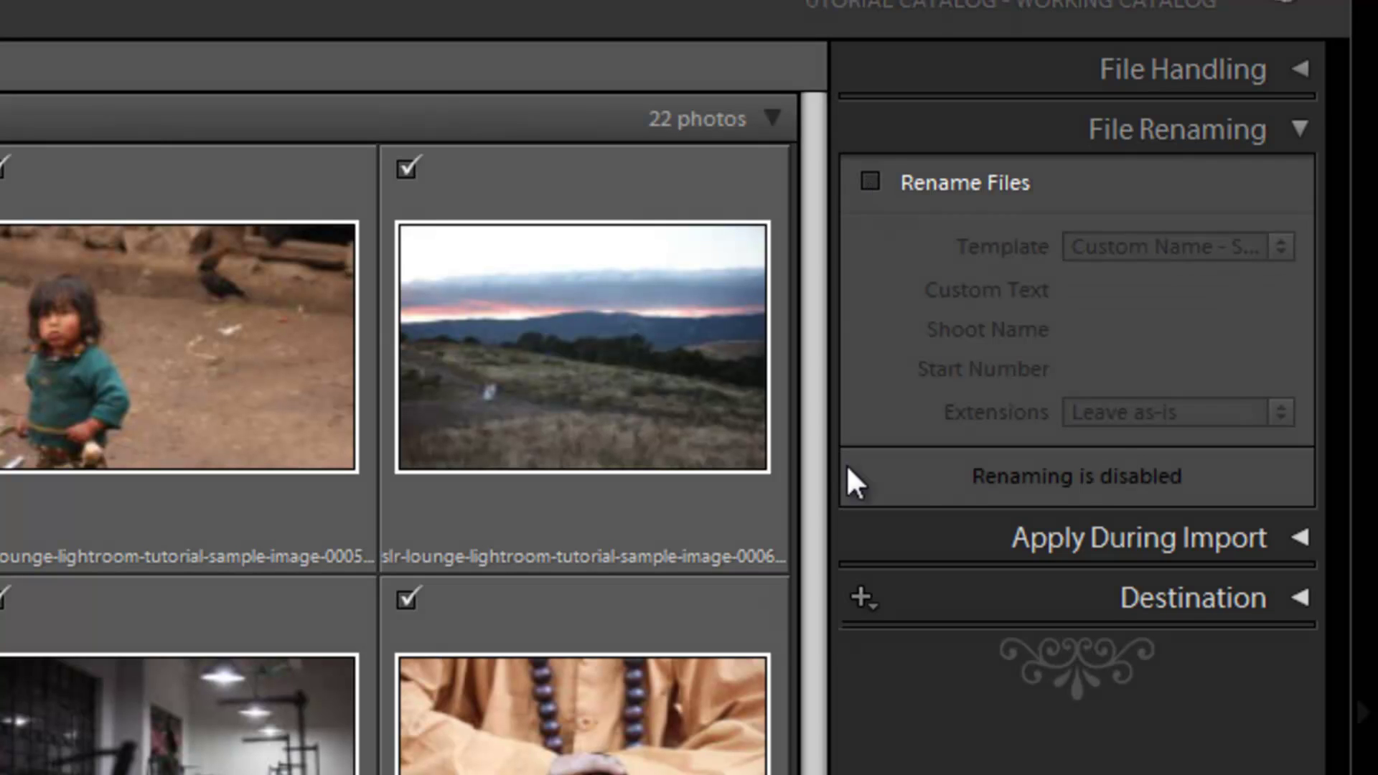
left_click(1260, 136)
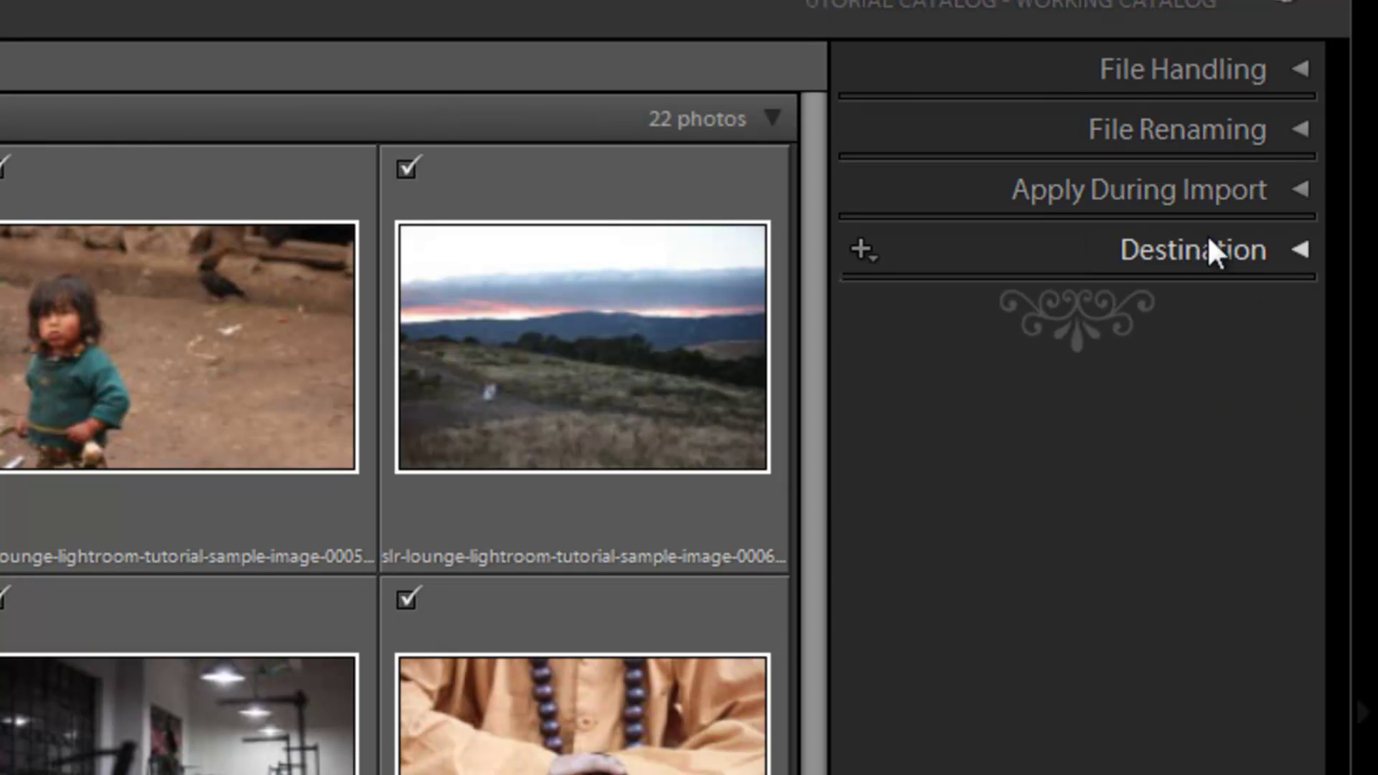
- Try the BW Filter - Infrared develop preset, then set Develop Settings back to None
left_click(1299, 208)
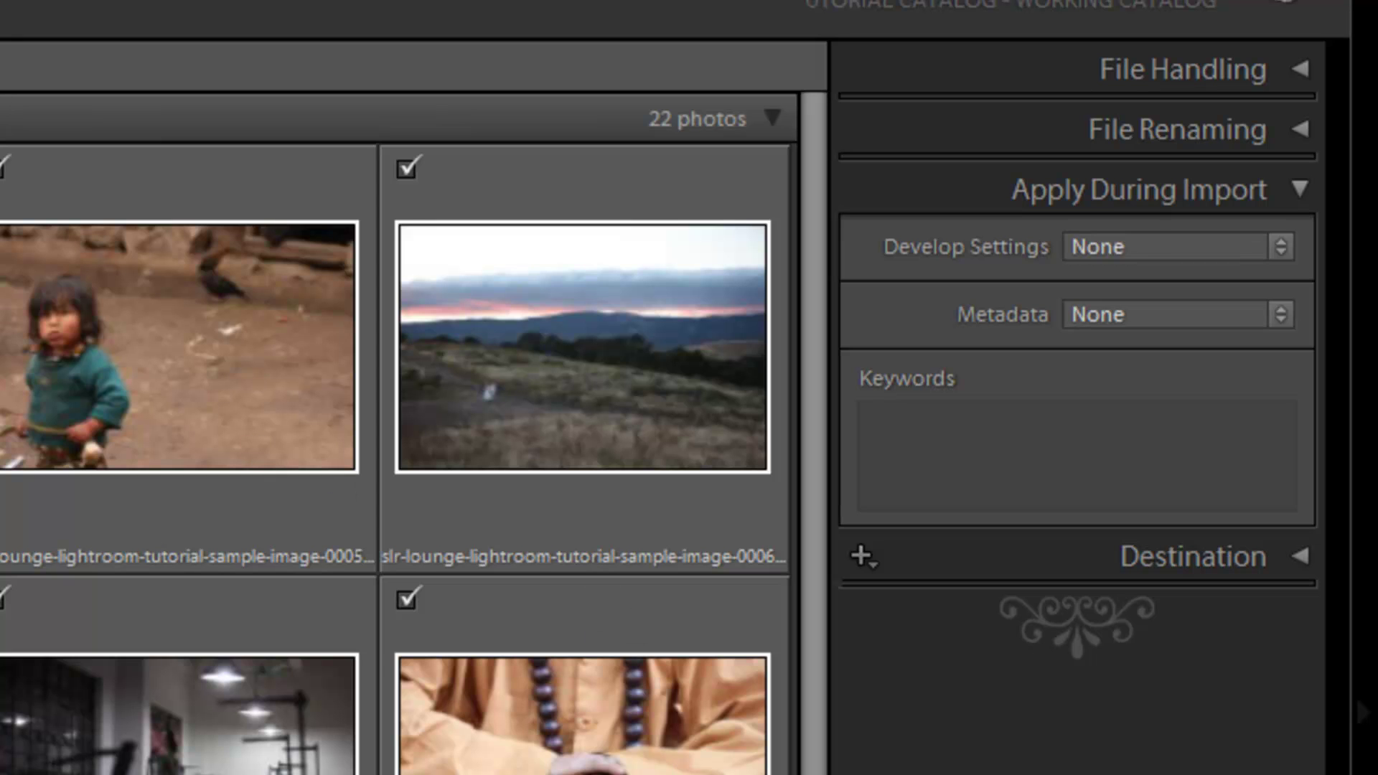
left_click(1154, 244)
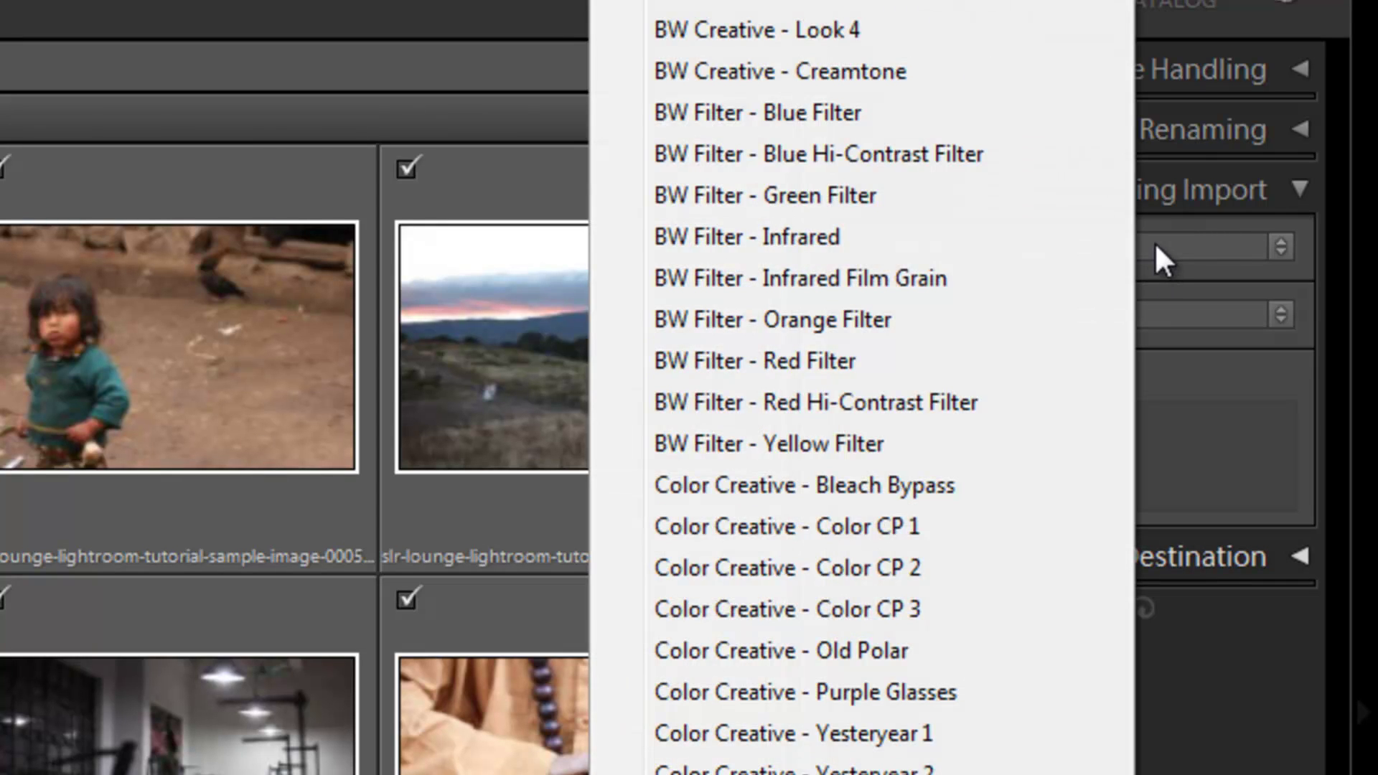
left_click(1163, 258)
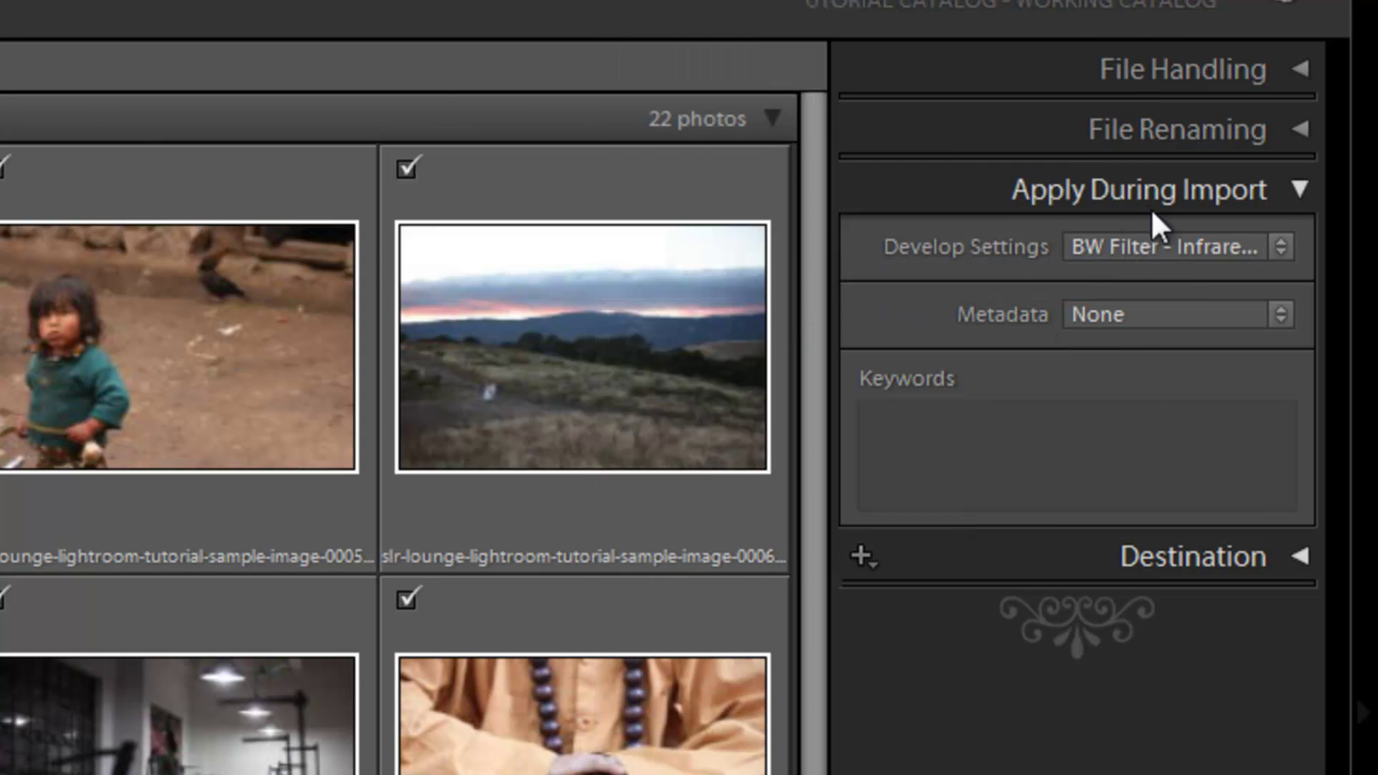
left_click(1147, 248)
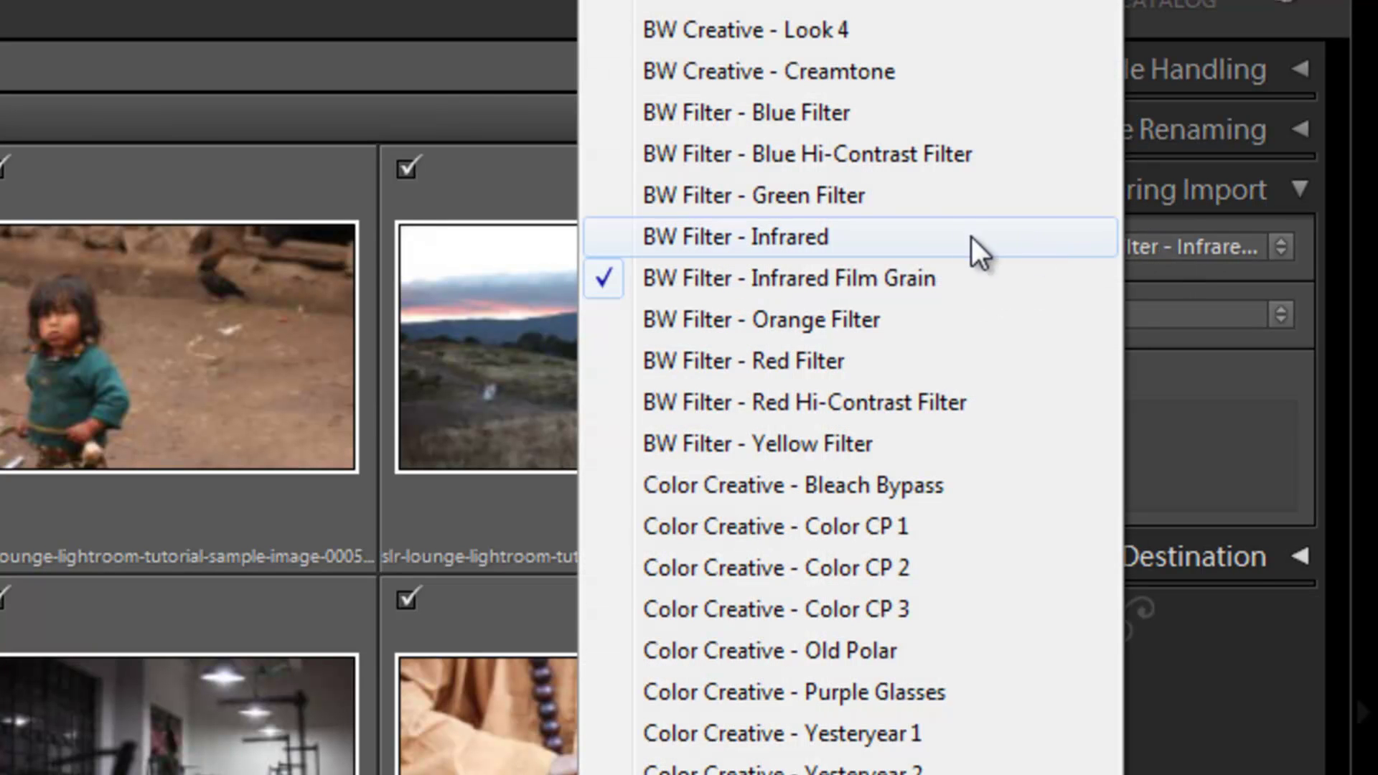
left_click(861, 249)
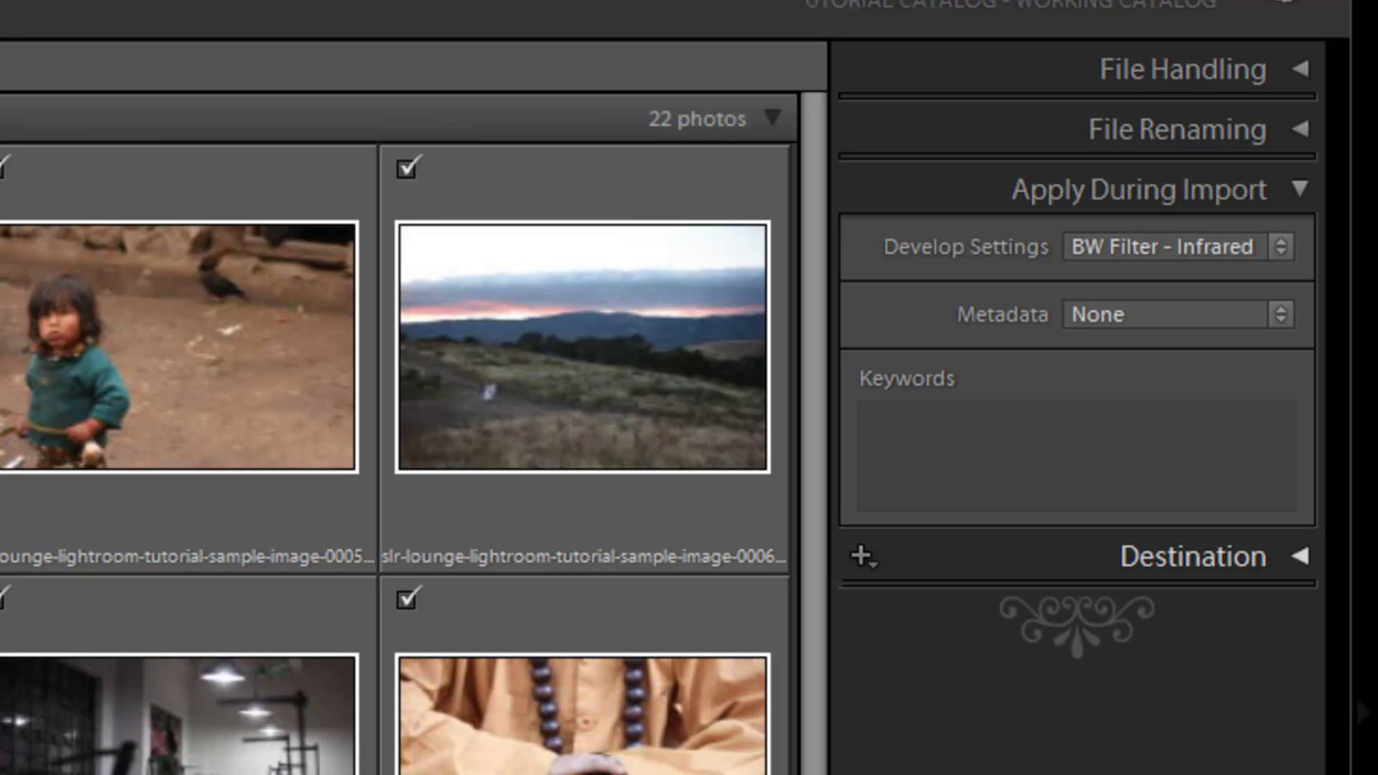
left_click(1203, 249)
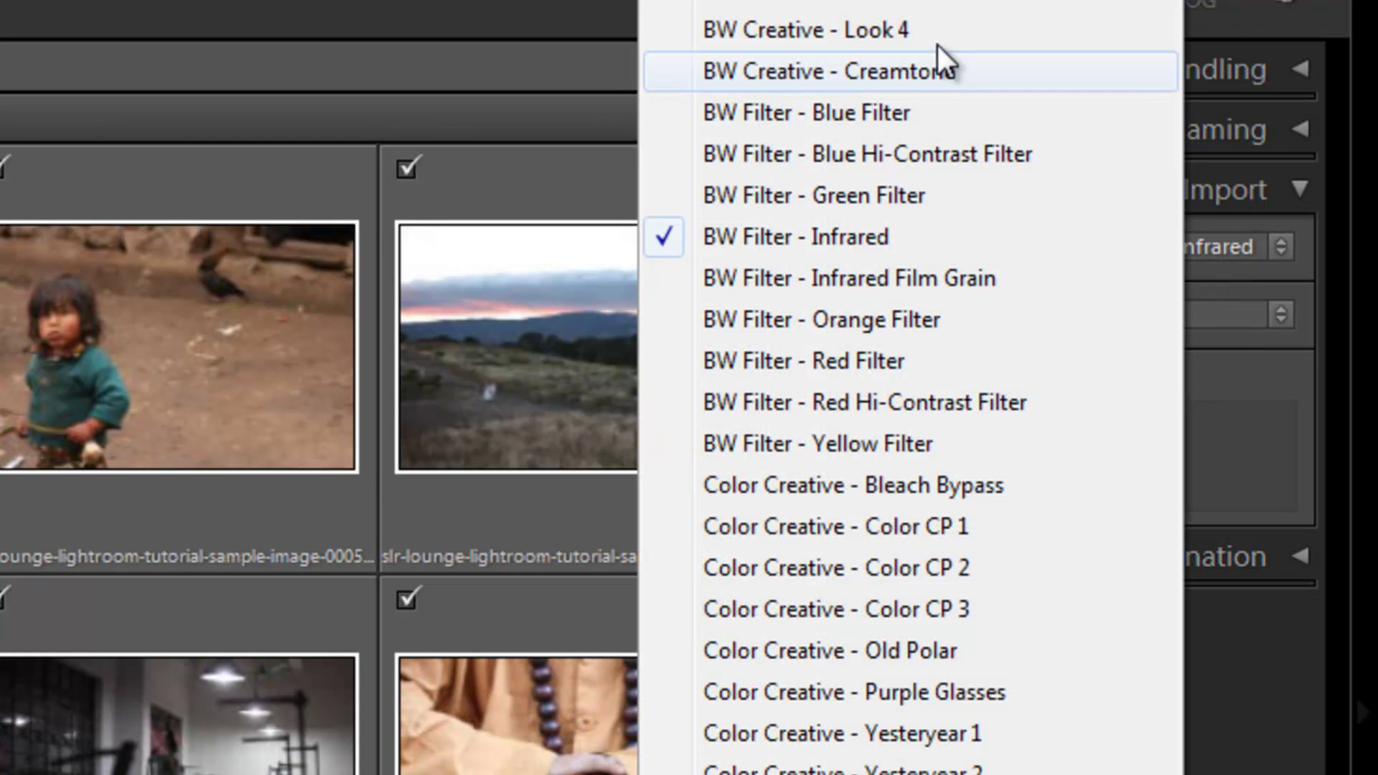
left_click(1221, 692)
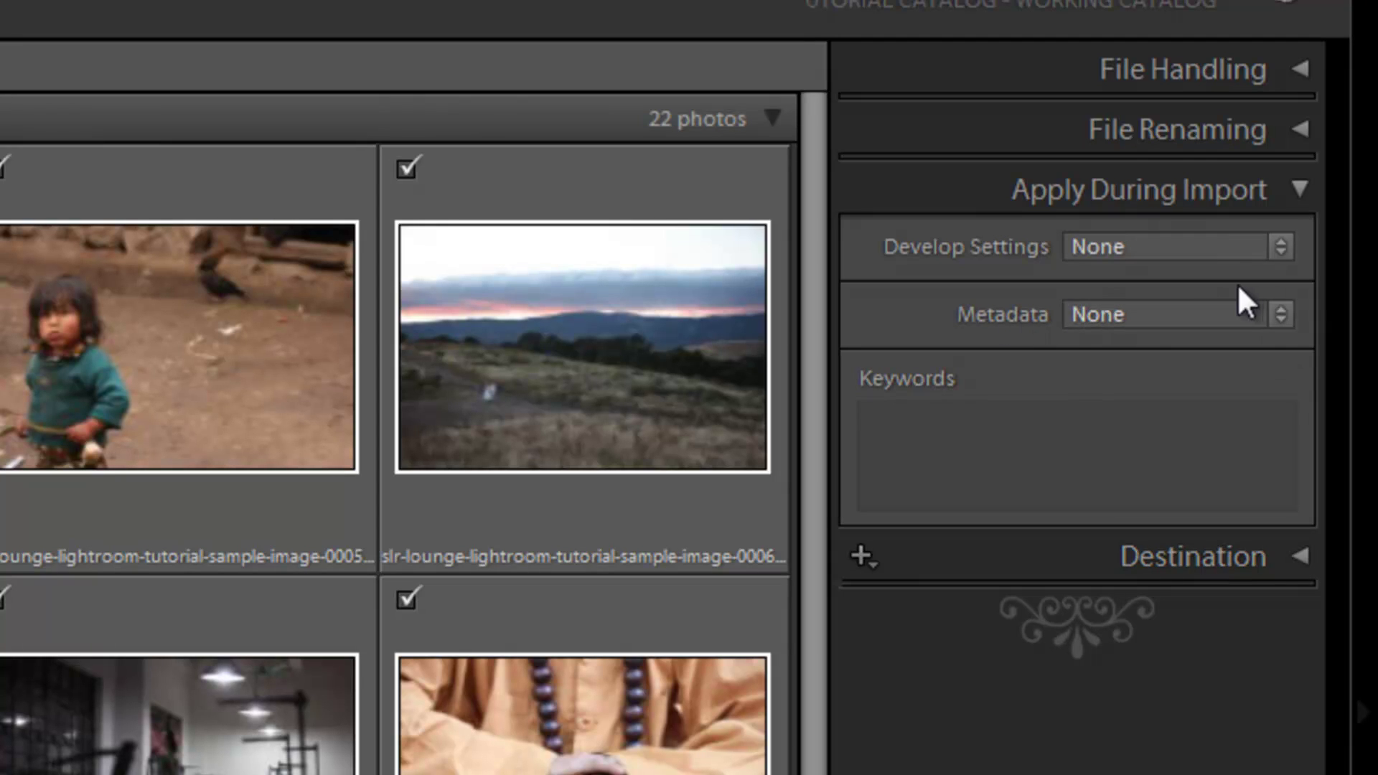
- Create a metadata preset named 'LJP Copyright Information' containing the studio's copyright notice
left_click(1242, 326)
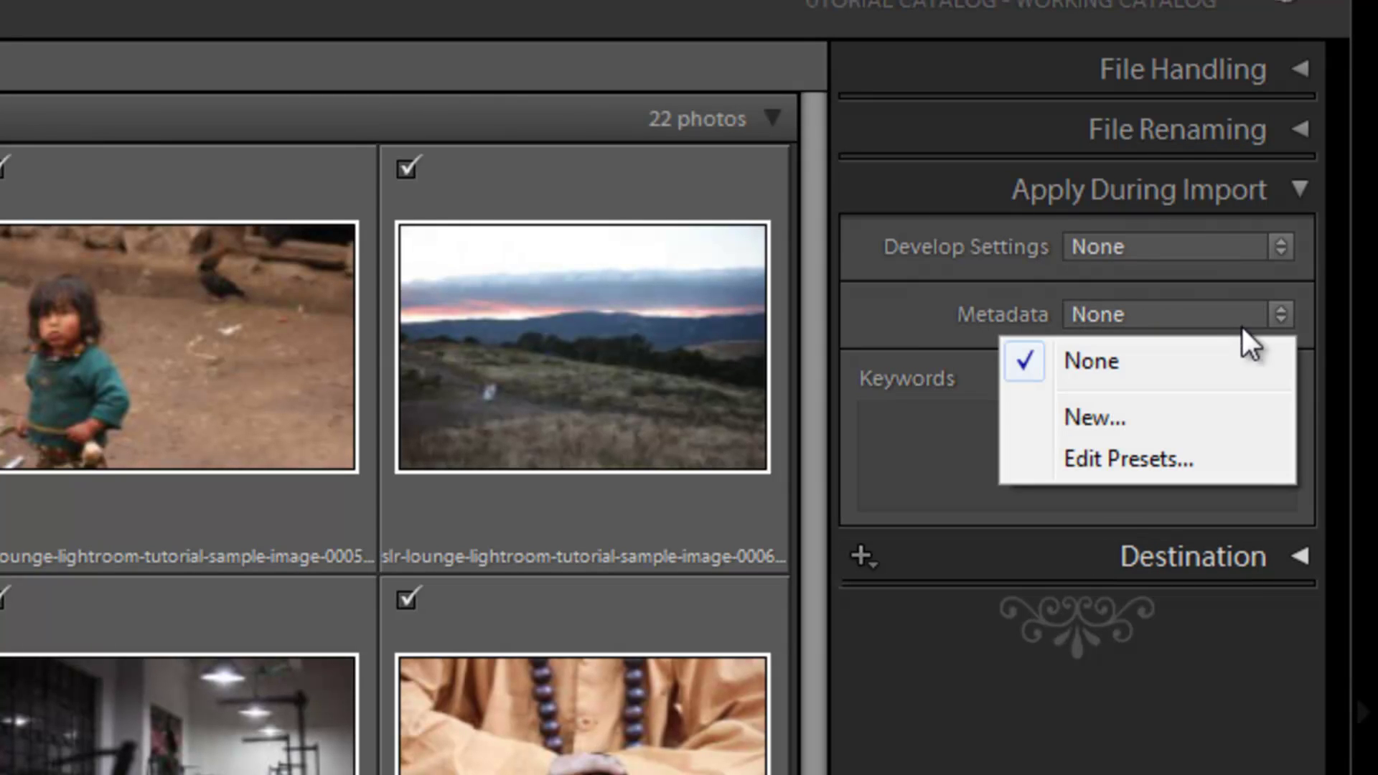
left_click(1096, 422)
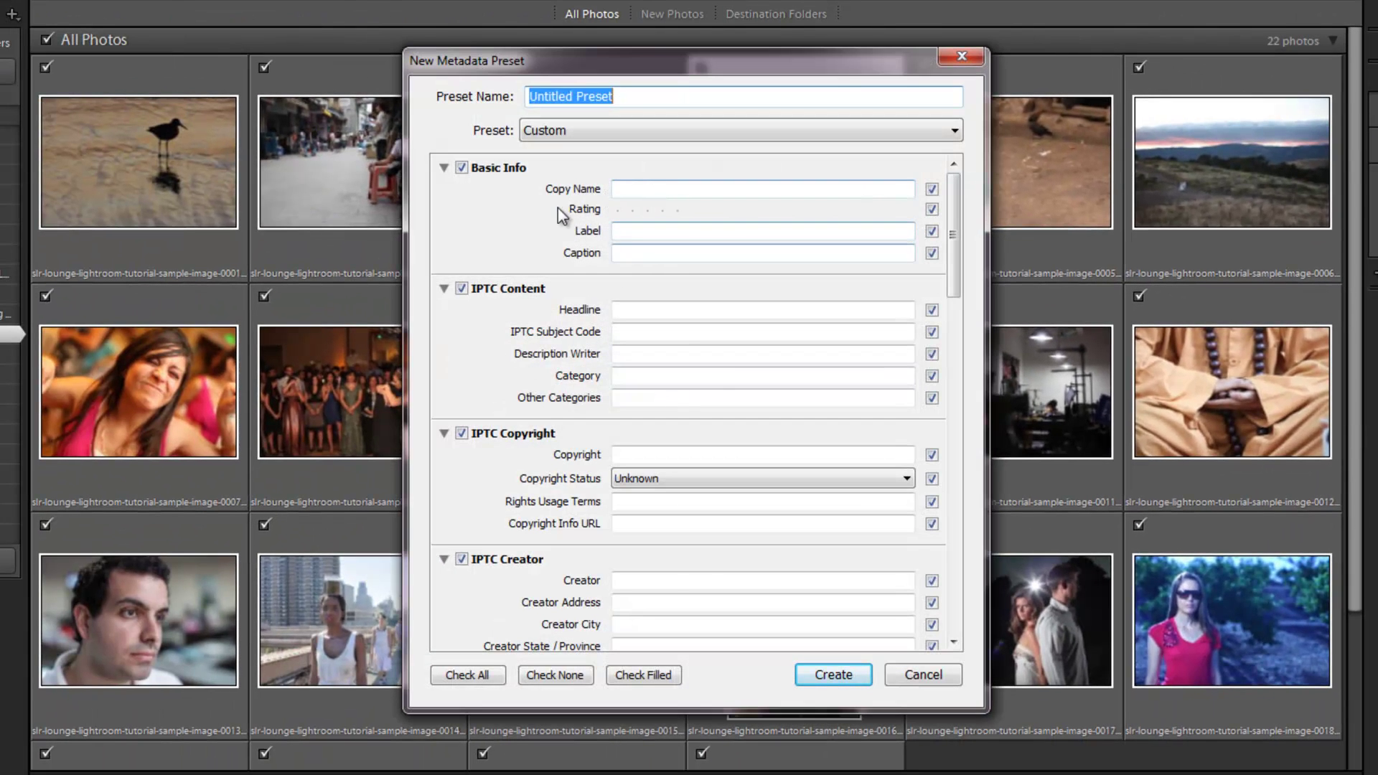
type("LJP")
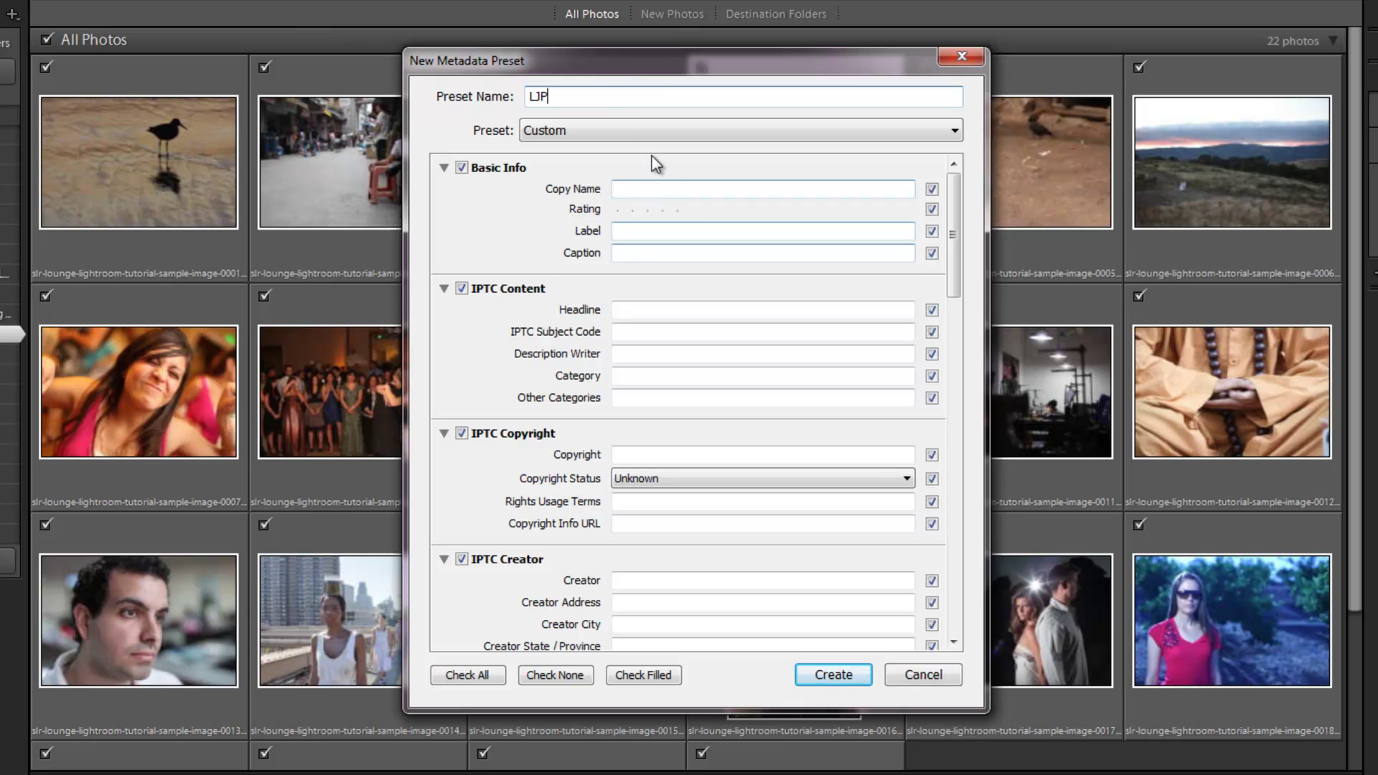
type(" Copyright Information")
key("Tab")
key("Tab")
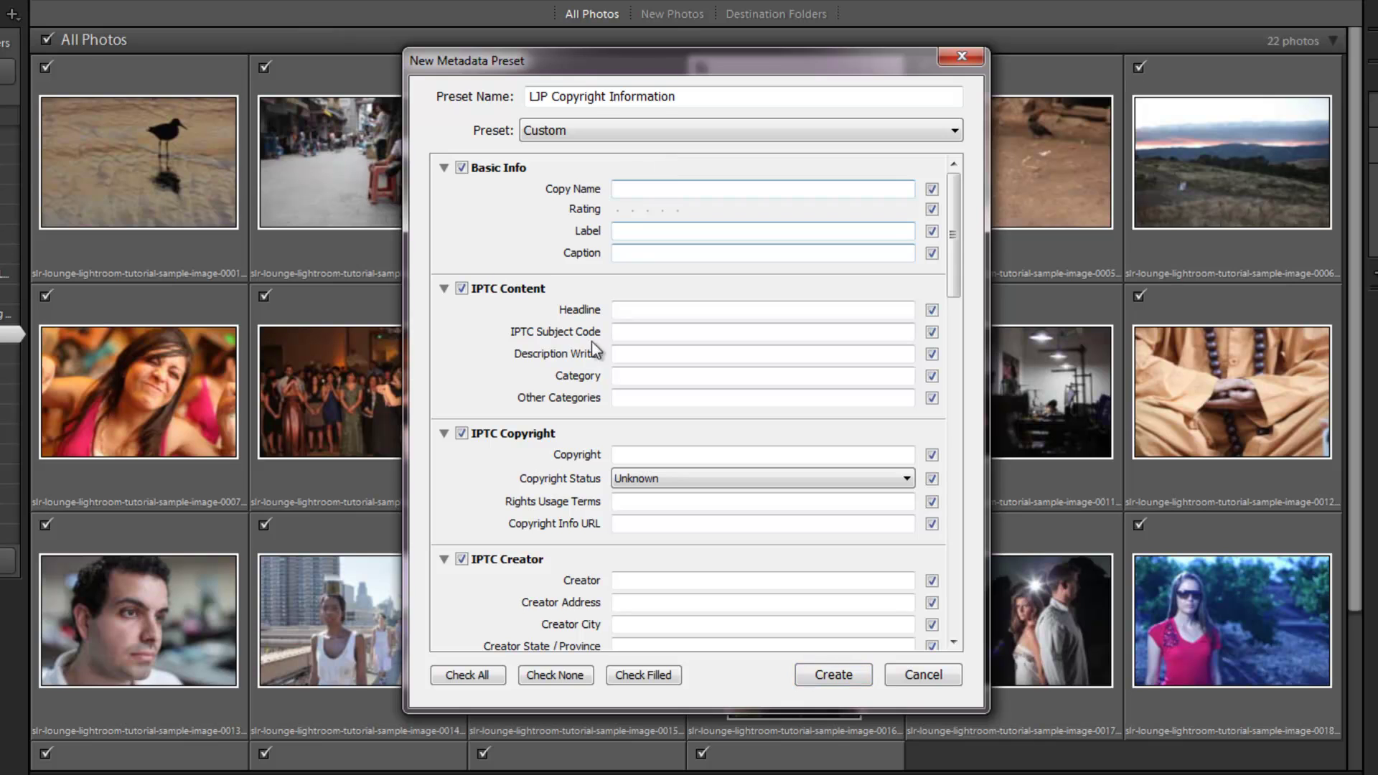
scroll(956, 222, "down", 3)
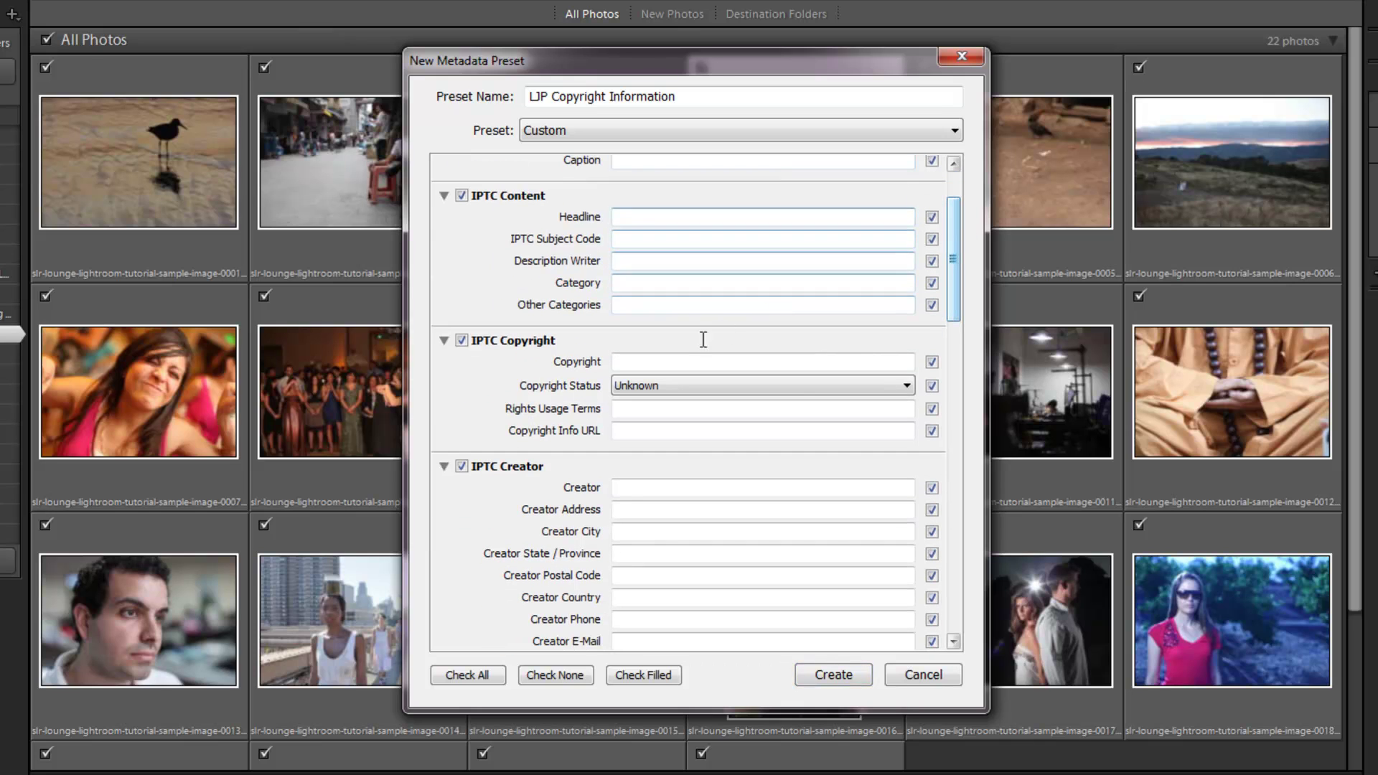
left_click(657, 363)
type("Lin and")
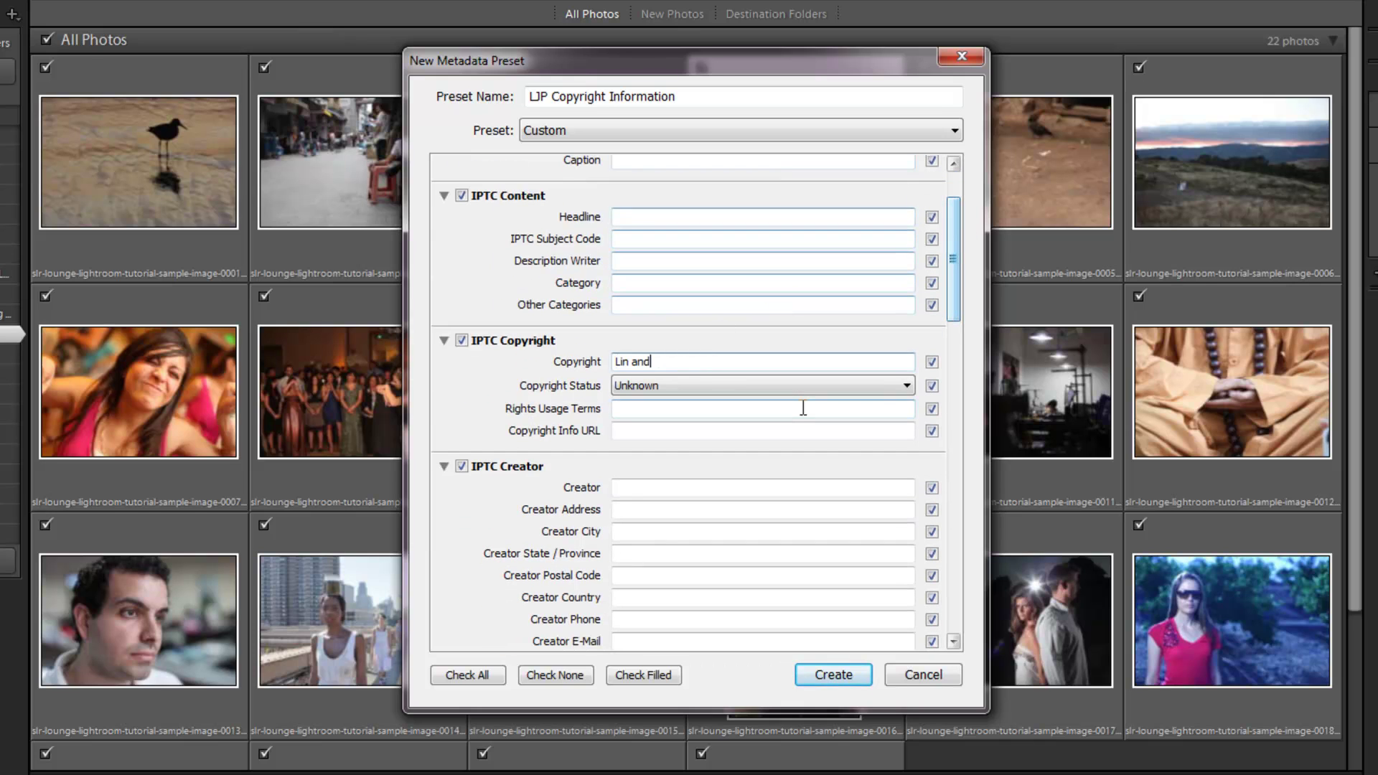
type(" Jirsa Photography")
left_click_drag(959, 239, 957, 188)
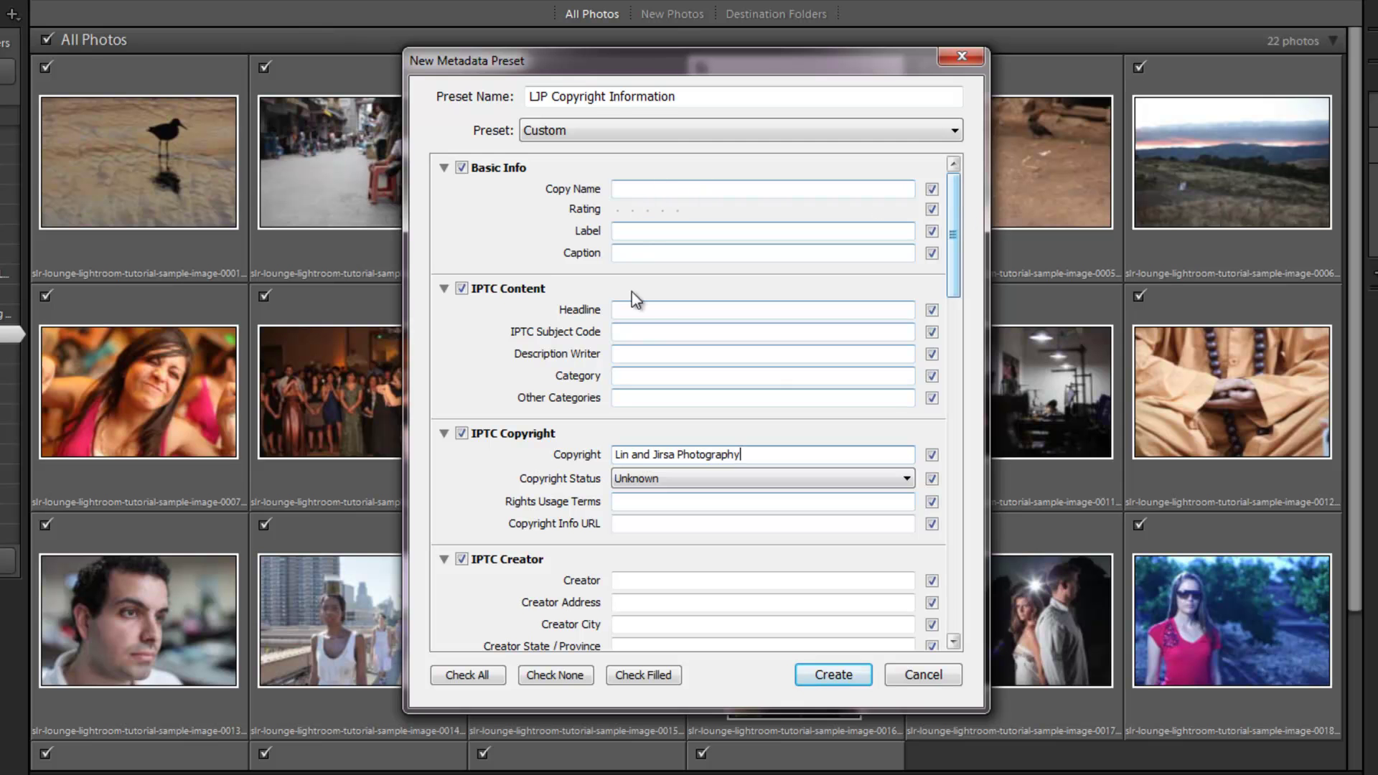
mouse_move(949, 197)
left_mouse_down()
mouse_move(946, 286)
mouse_move(948, 215)
left_mouse_up()
left_click(833, 674)
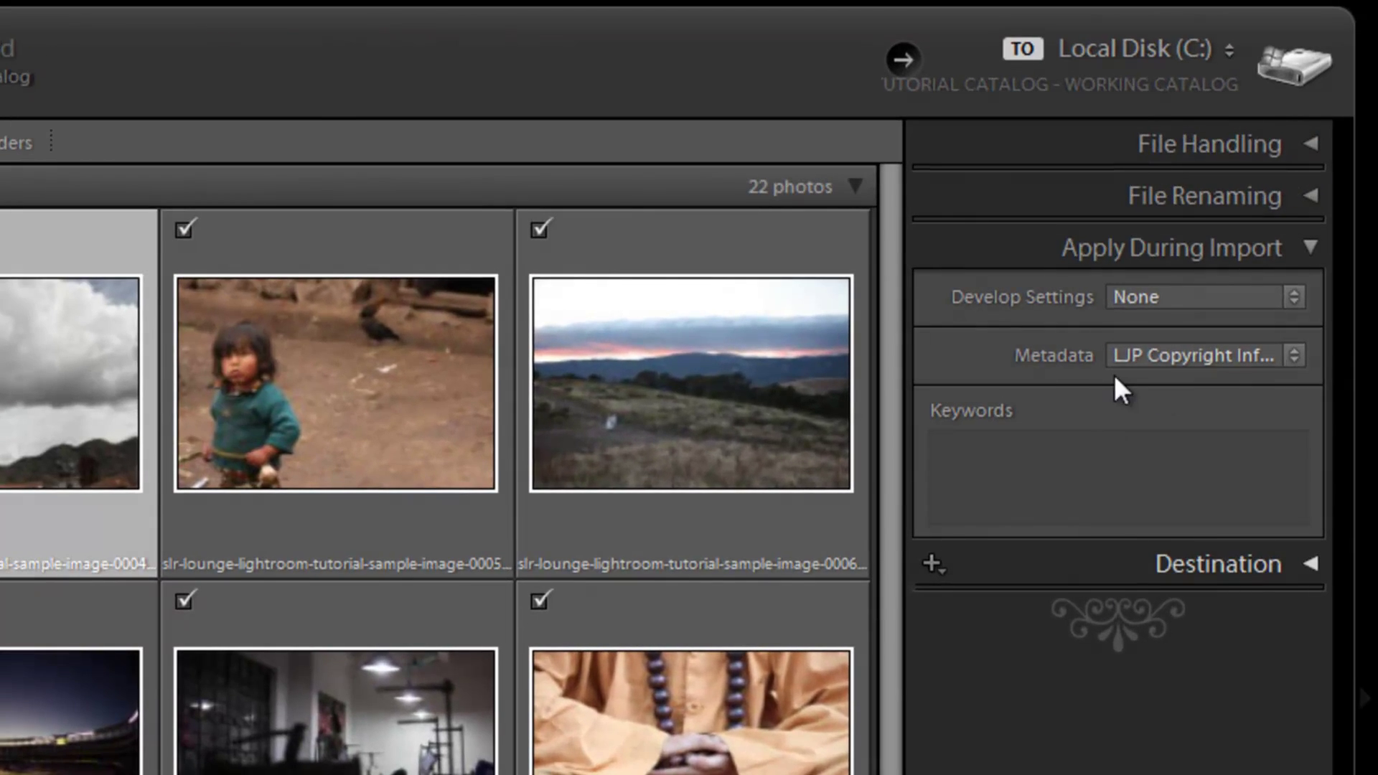
- Select LJP Copyright Information as the import's metadata preset
left_click(1162, 359)
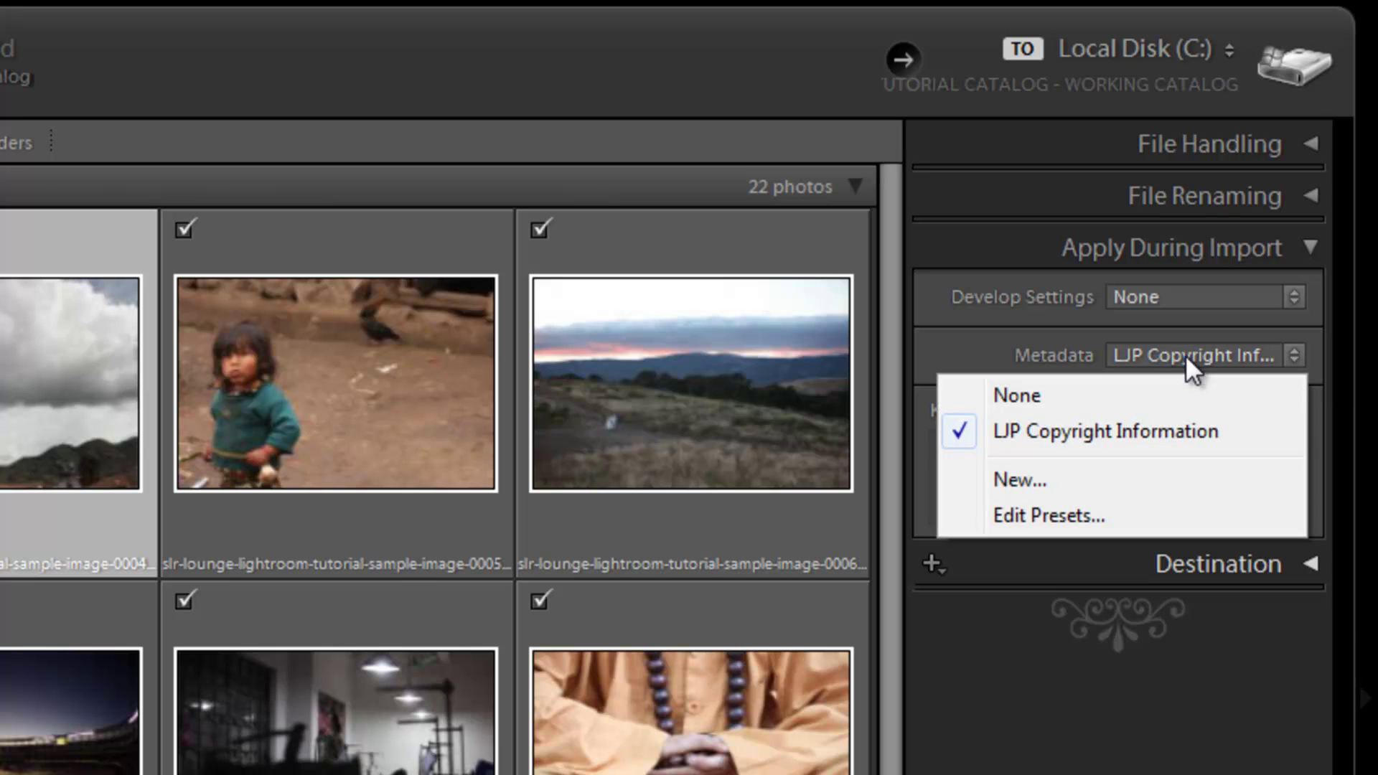
left_click(1189, 355)
left_click(1190, 356)
left_click(1149, 433)
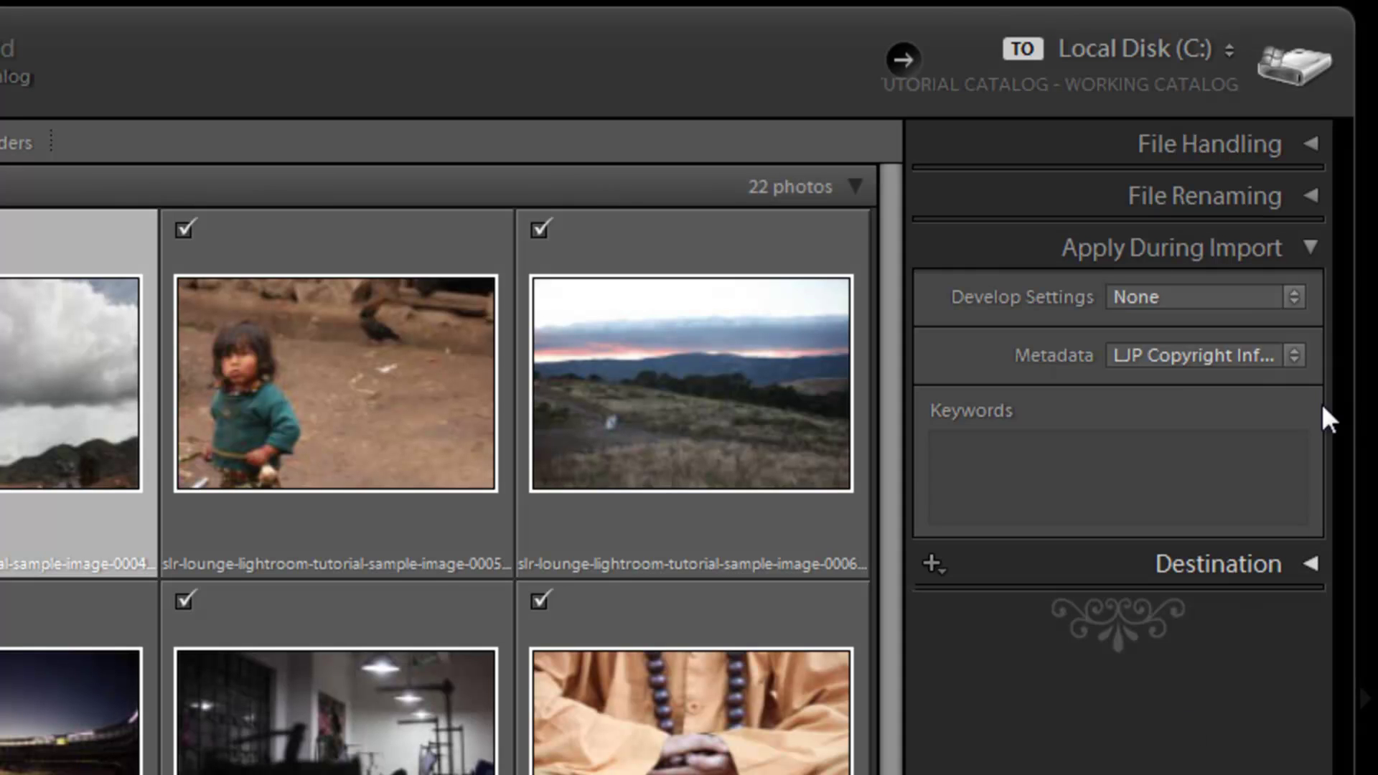
- Set the import Metadata preset to None, dropping LJP Copyright Information
left_click(1170, 355)
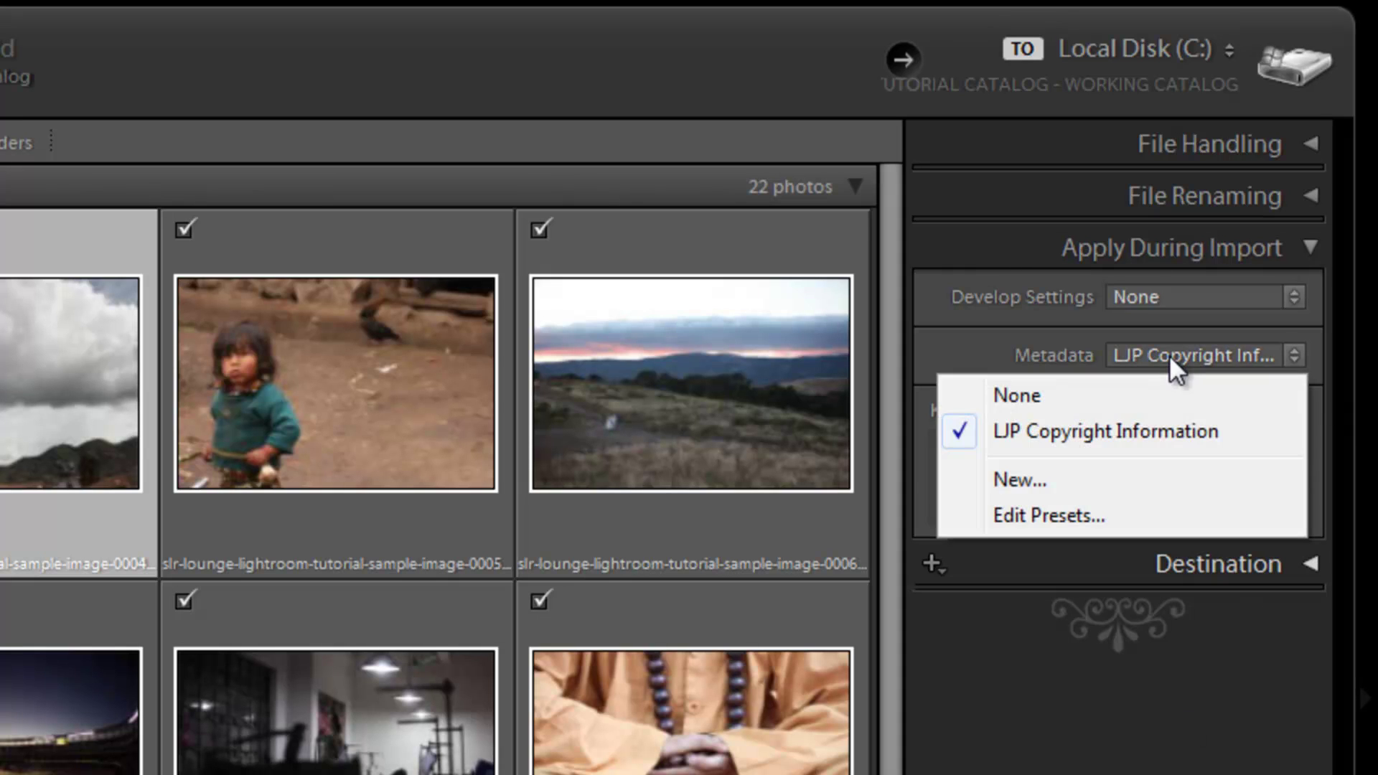
left_click(1104, 432)
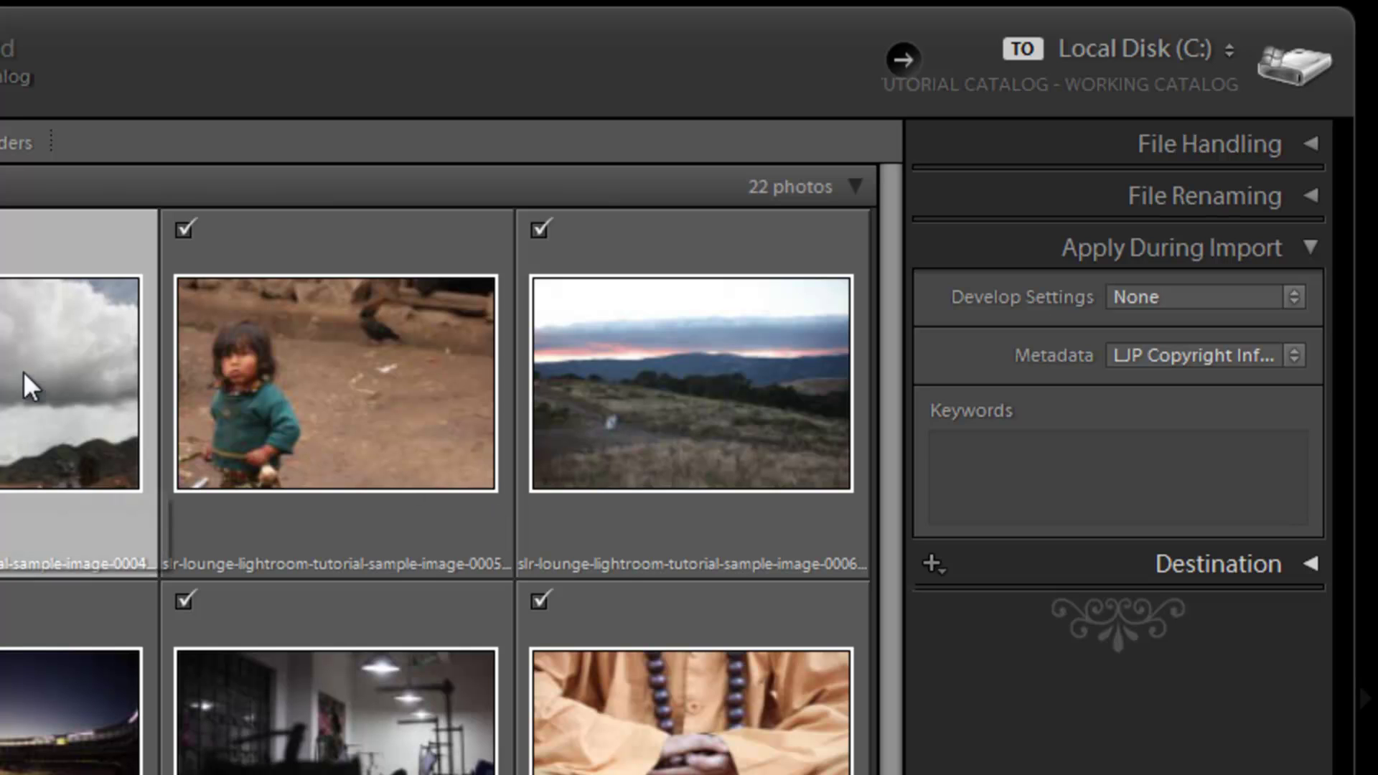
left_click(1221, 352)
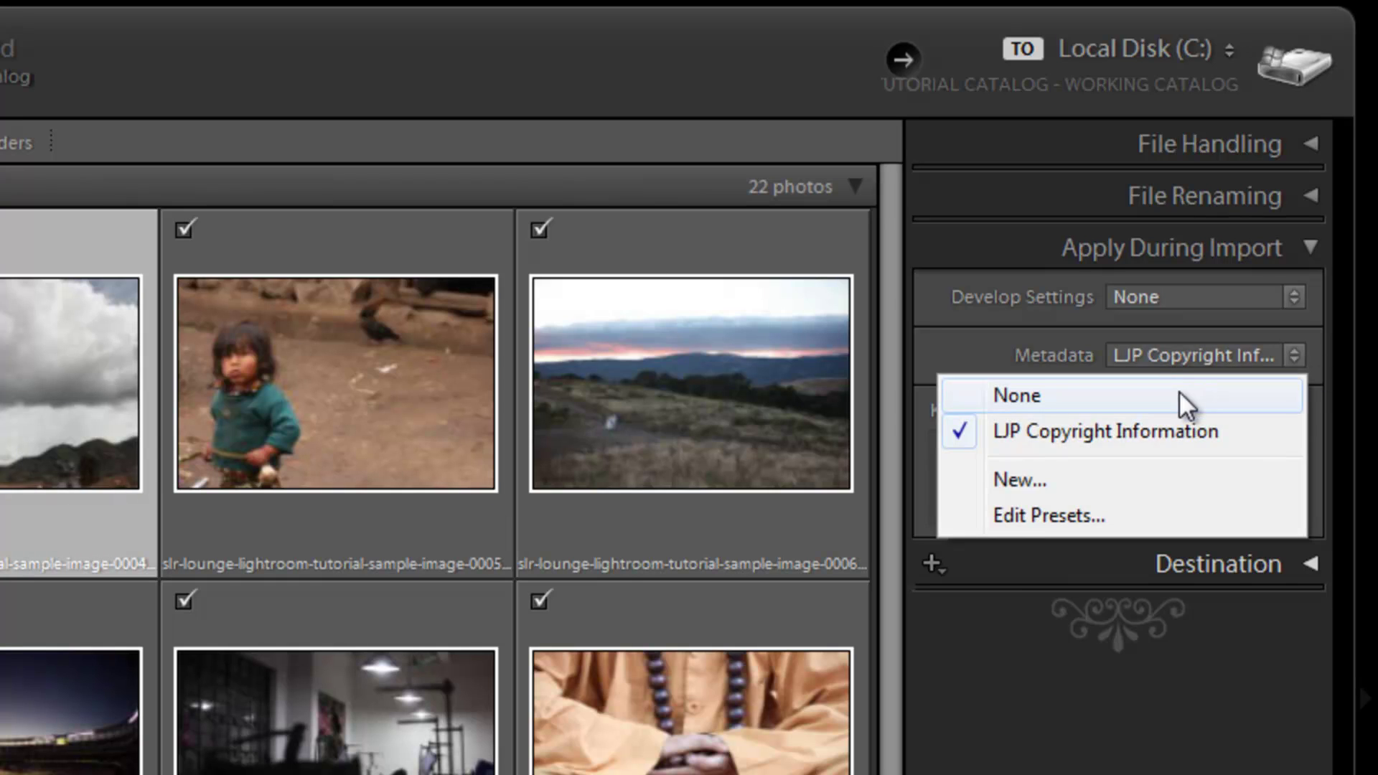
left_click(1177, 394)
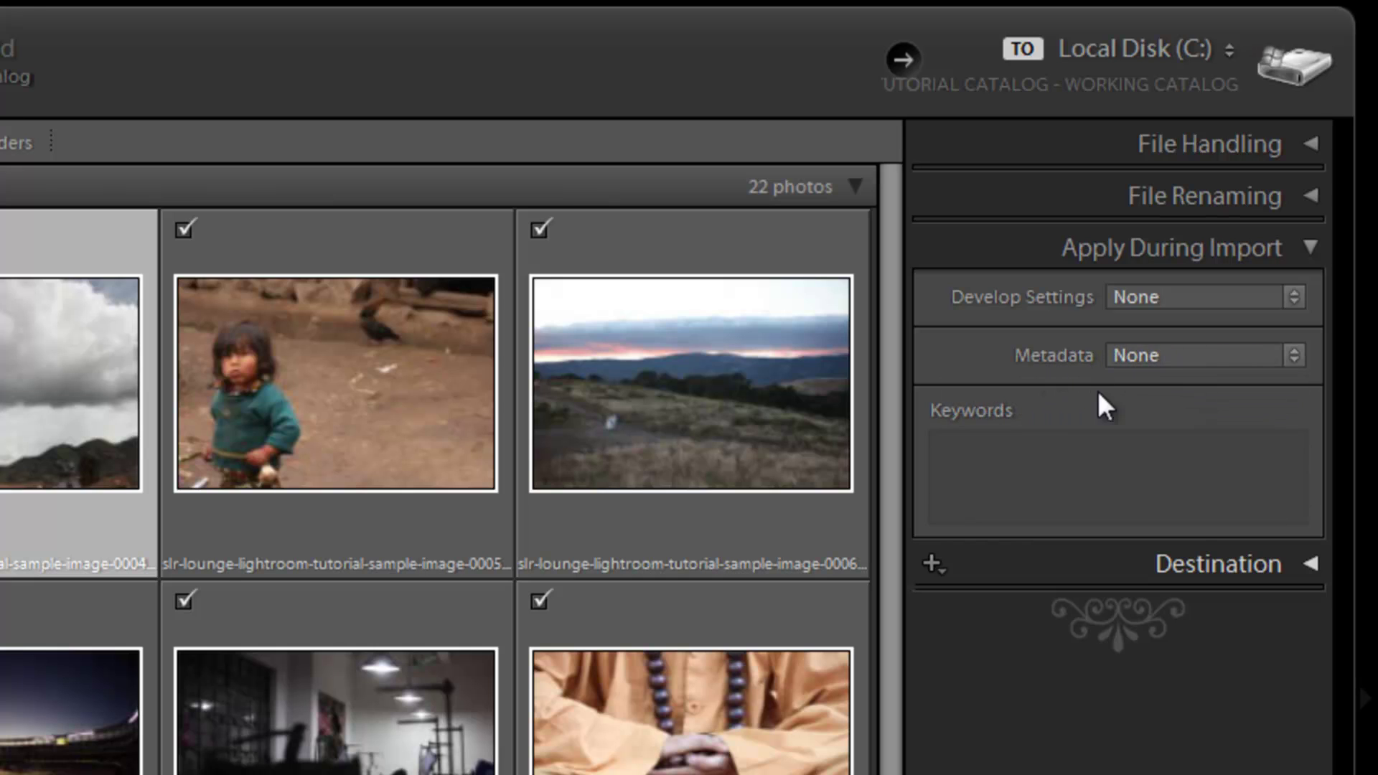
left_click(1193, 356)
left_click(1170, 433)
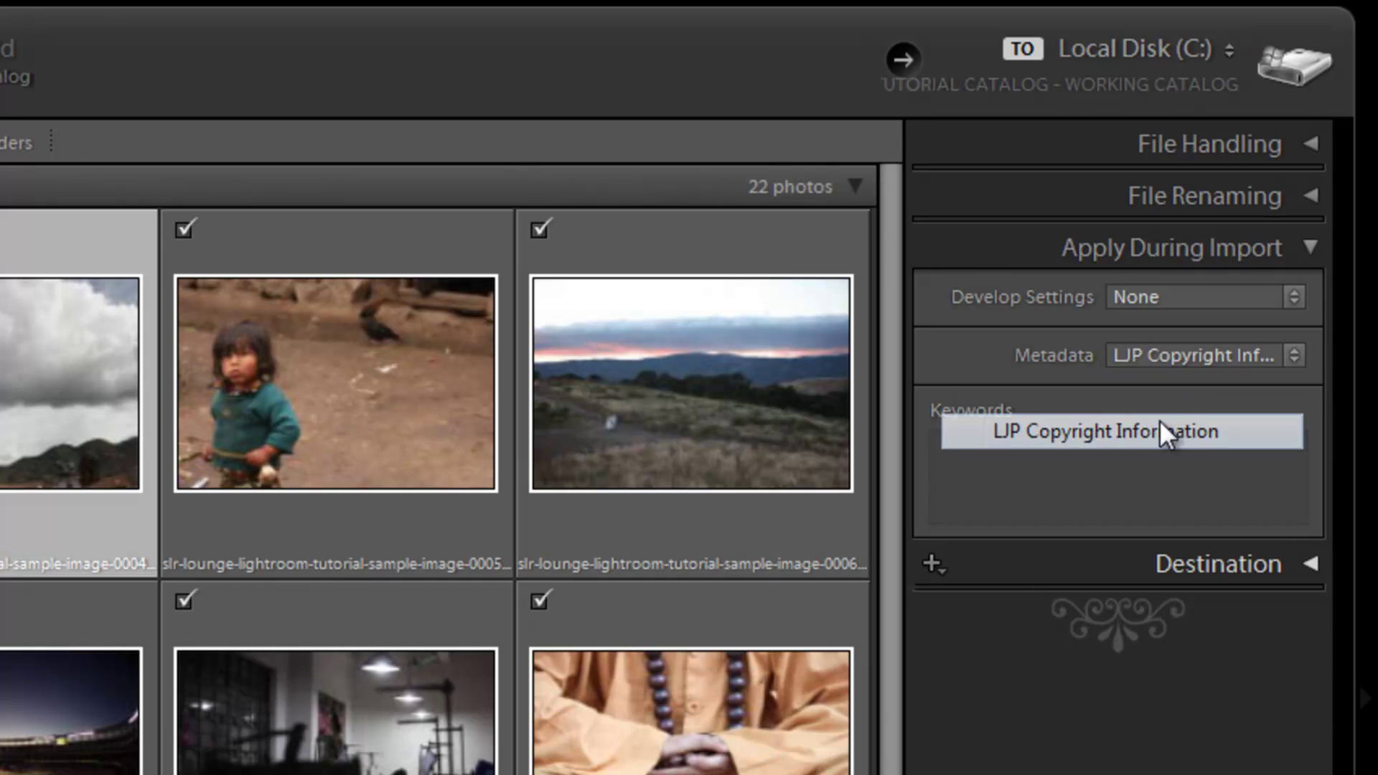
left_click(1111, 474)
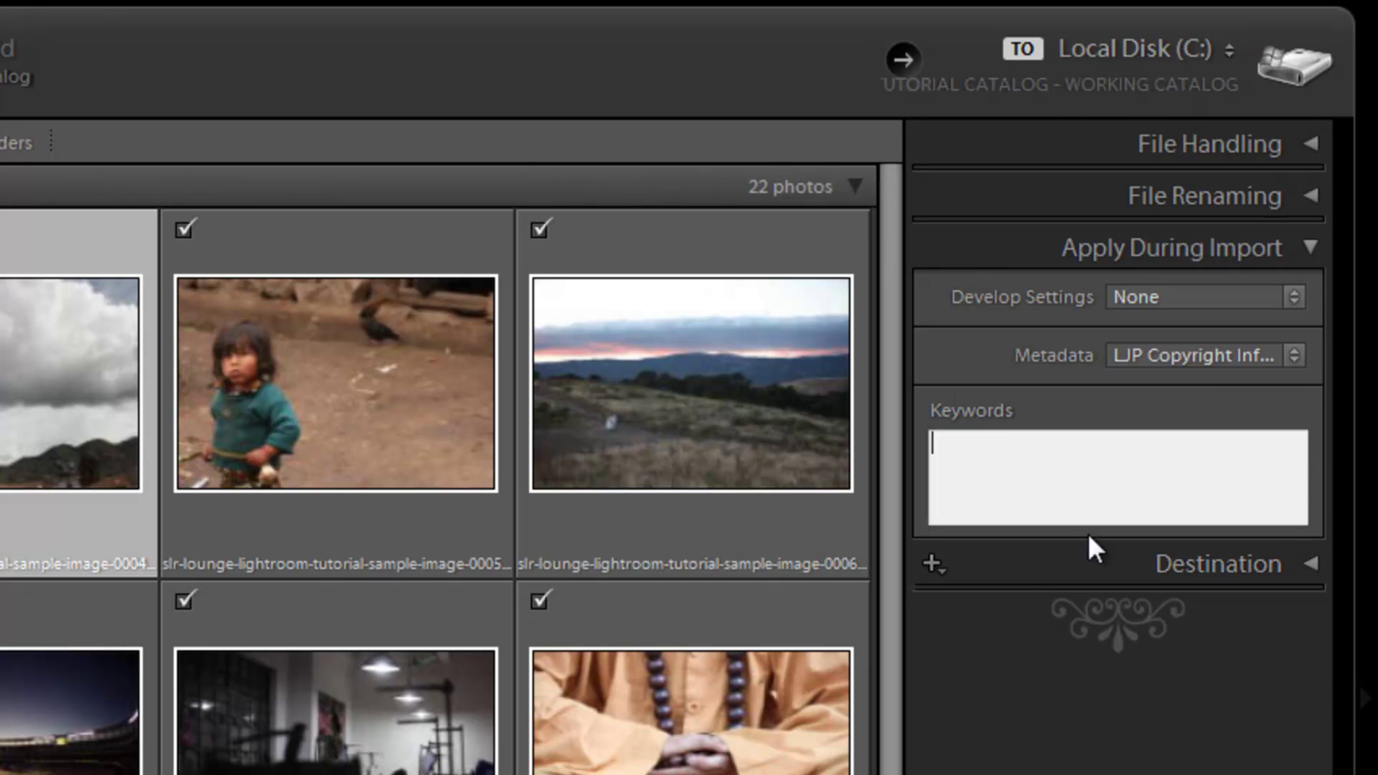
left_click(1211, 359)
left_click(1200, 394)
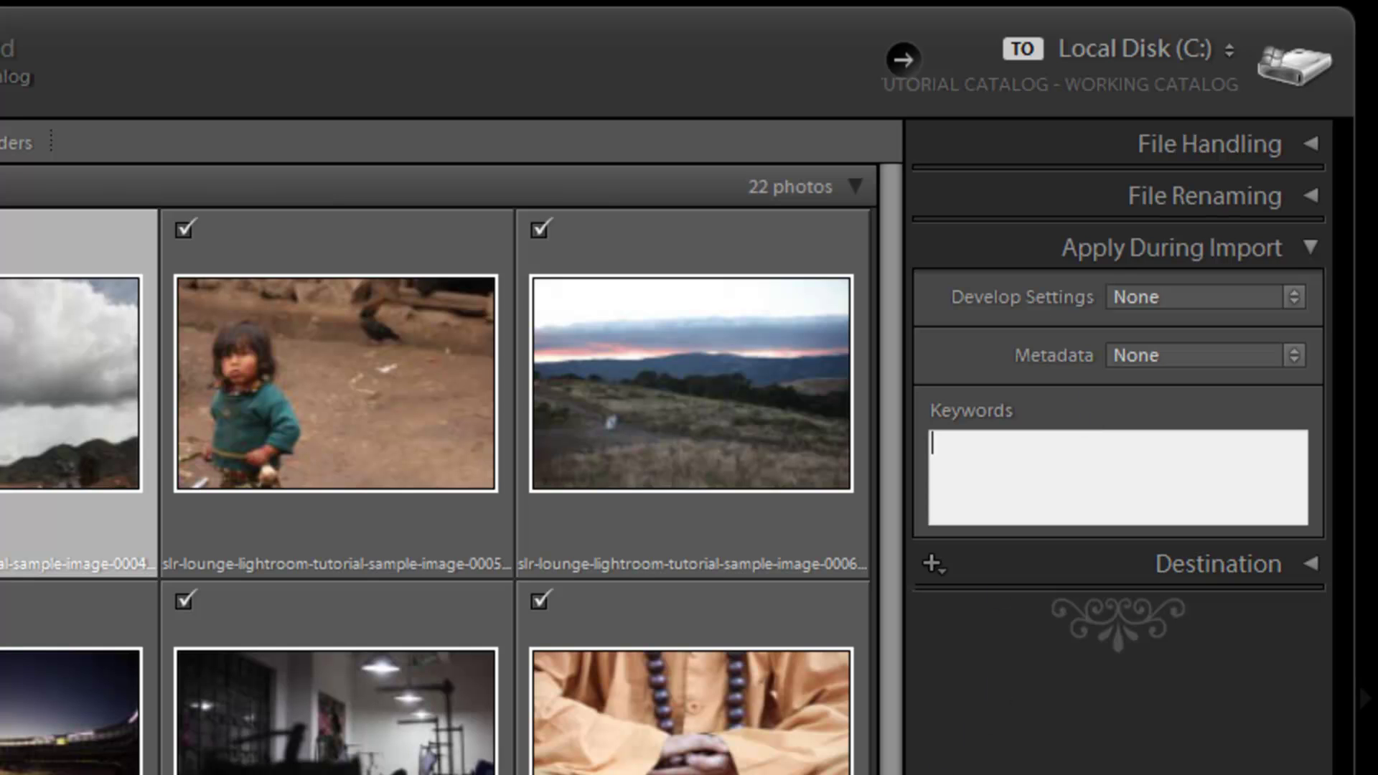
type("Lightroom T")
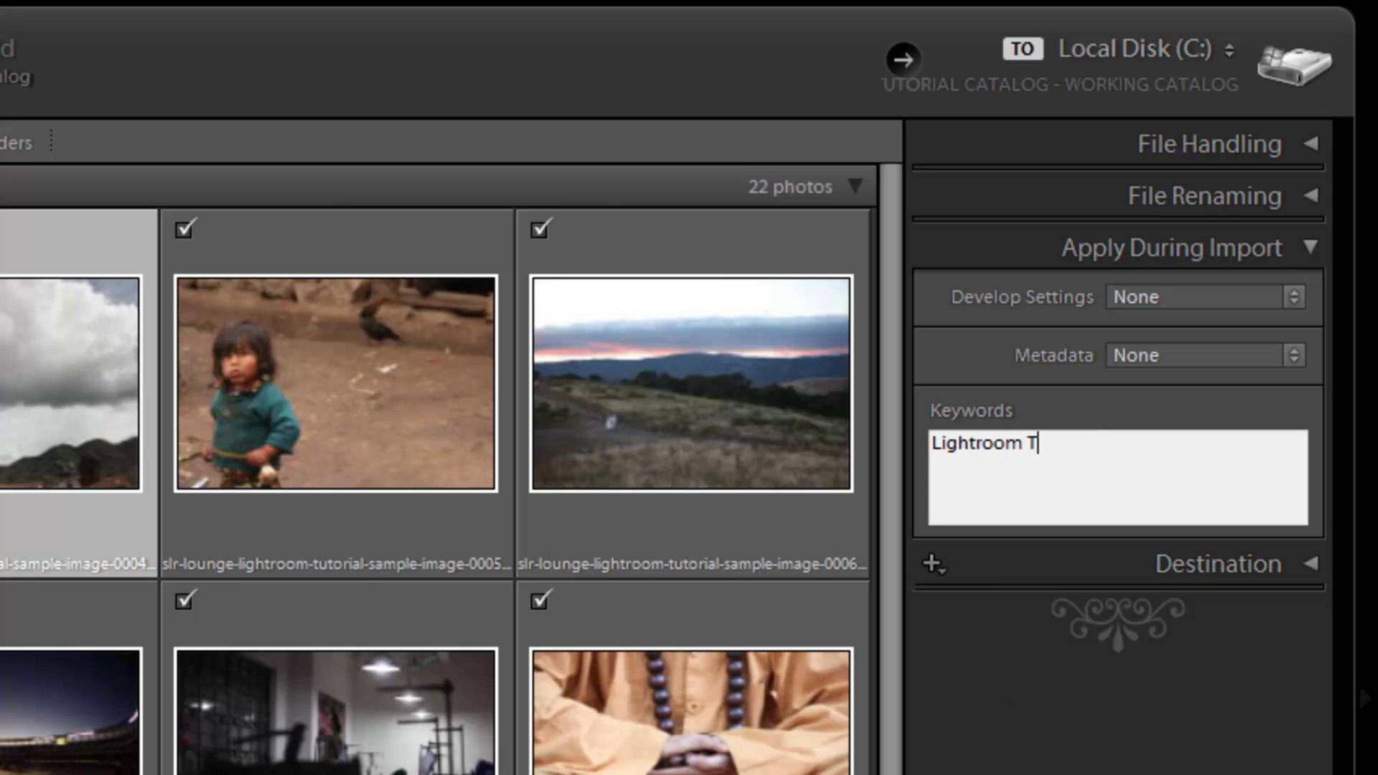
type("utorial Series Images")
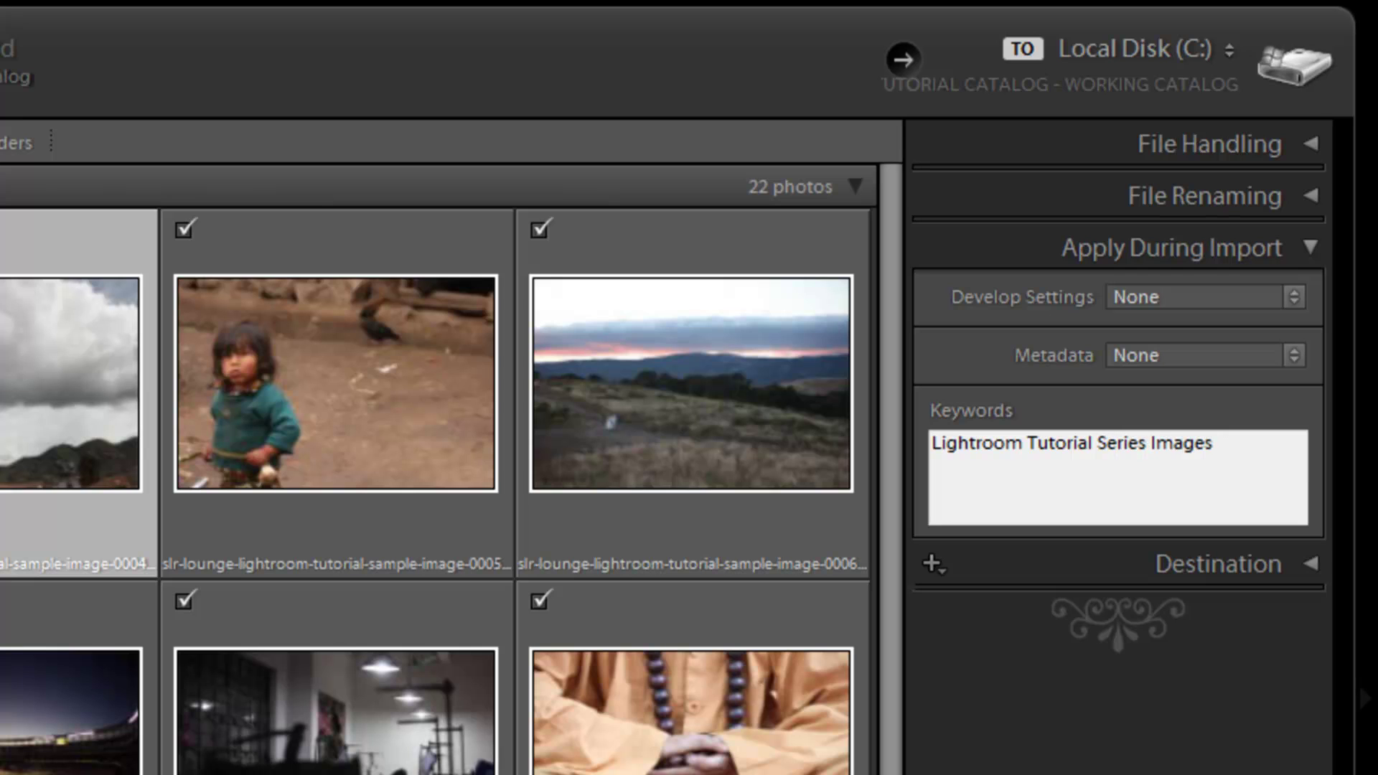
double_click(1142, 463)
left_click(1141, 463)
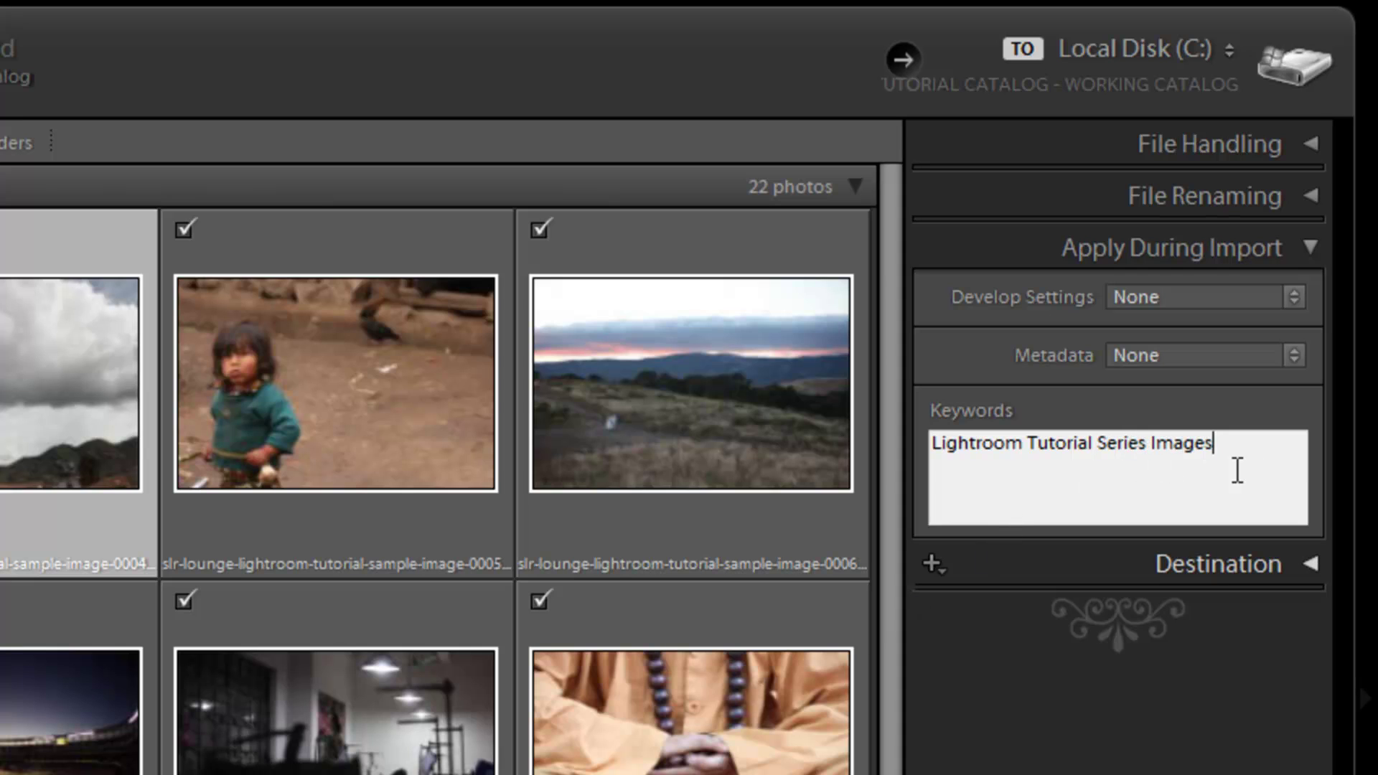
key("ctrl+a")
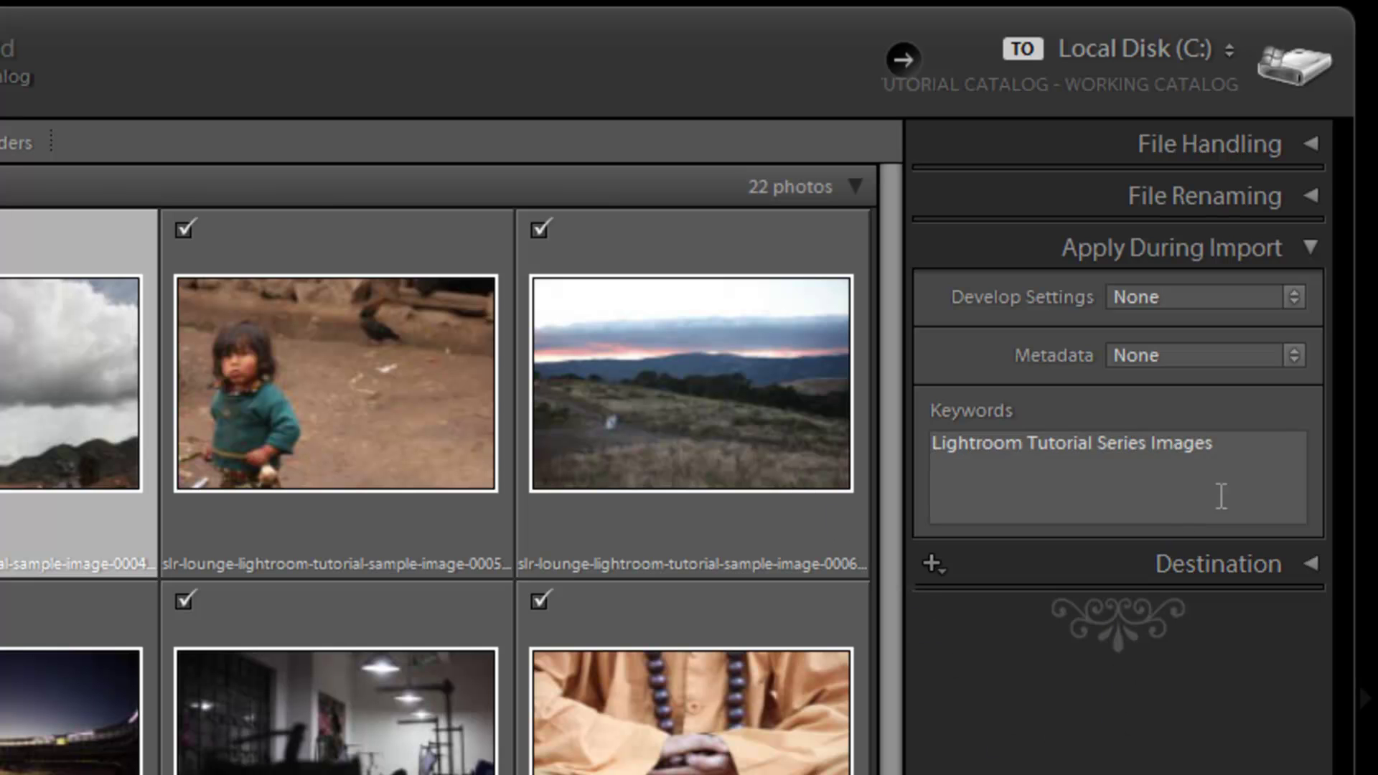
key("BackSpace")
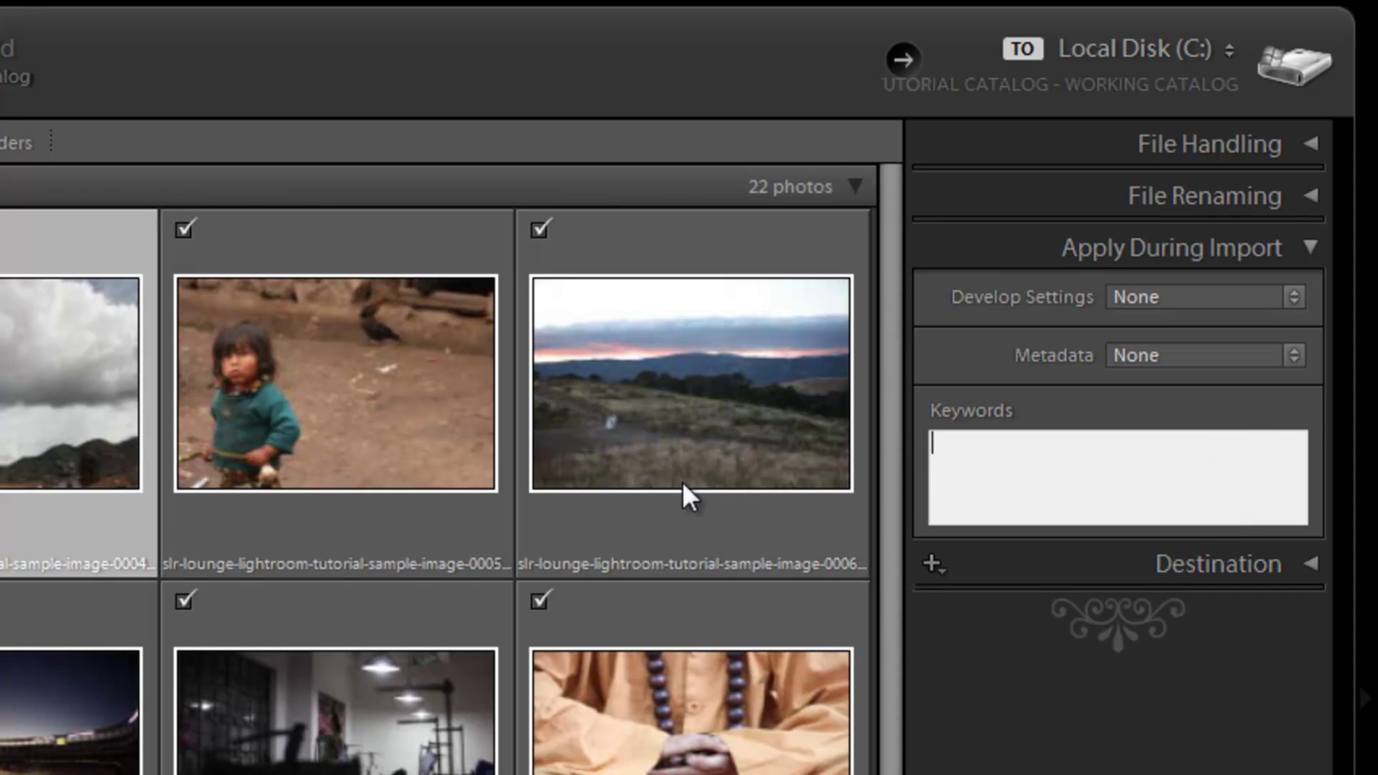
left_click(1074, 673)
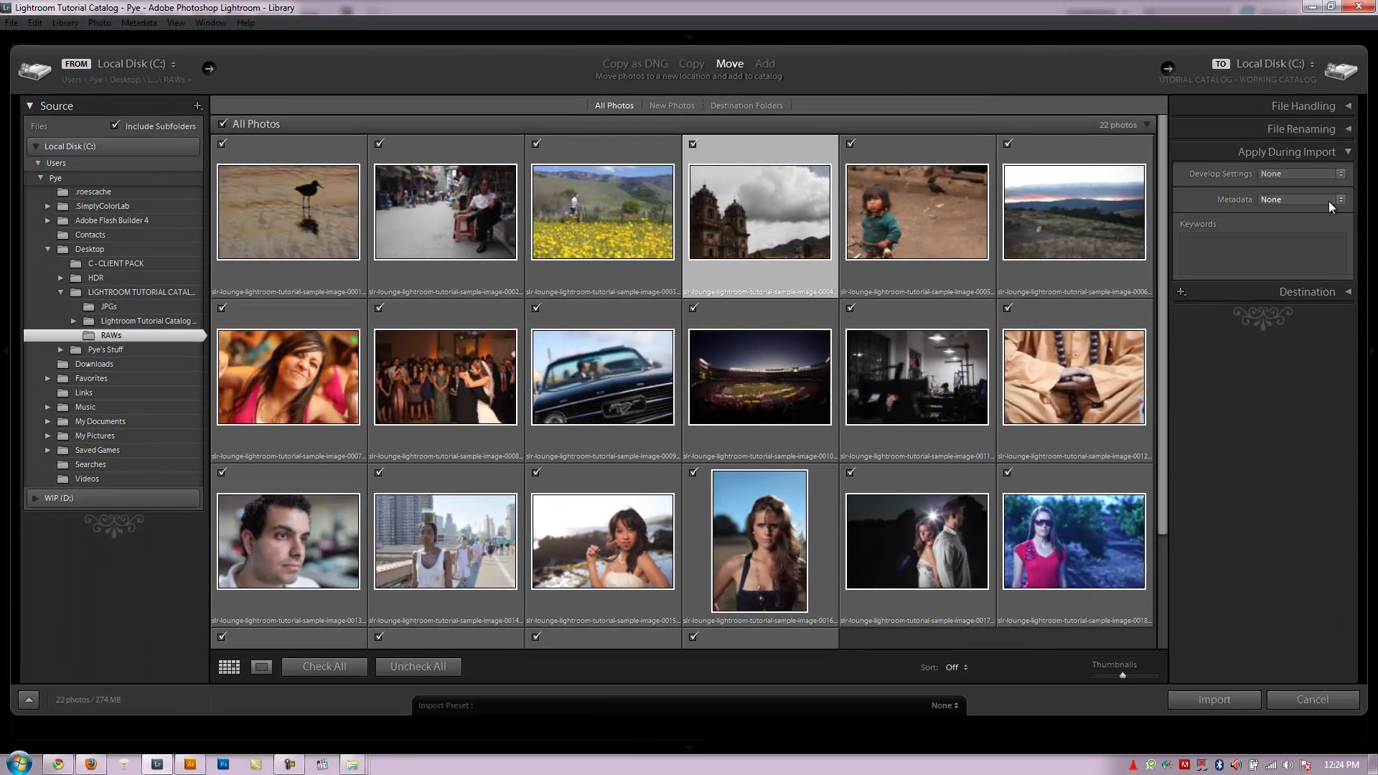
- Collapse Apply During Import and run the Move import of the 22 photos into 00_Originals
left_click(1266, 247)
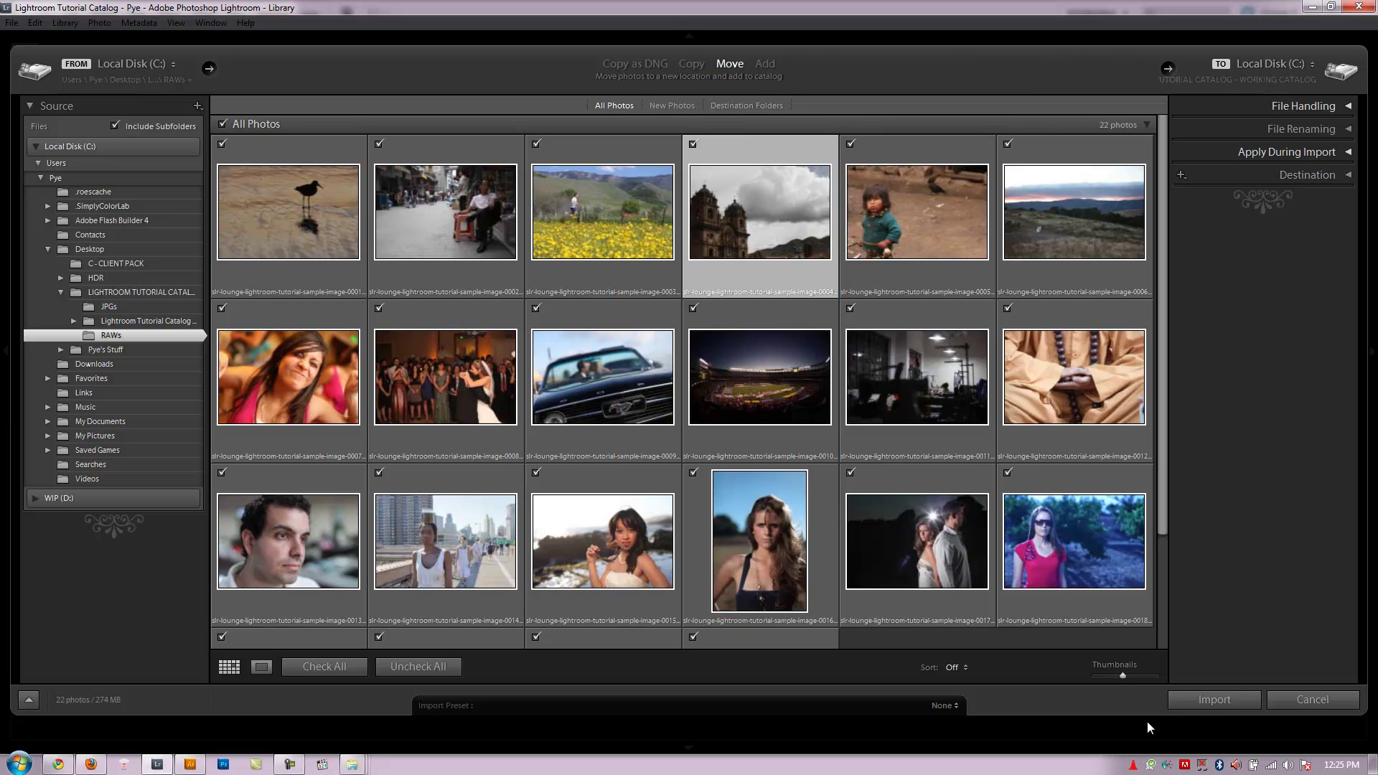
left_click(1210, 697)
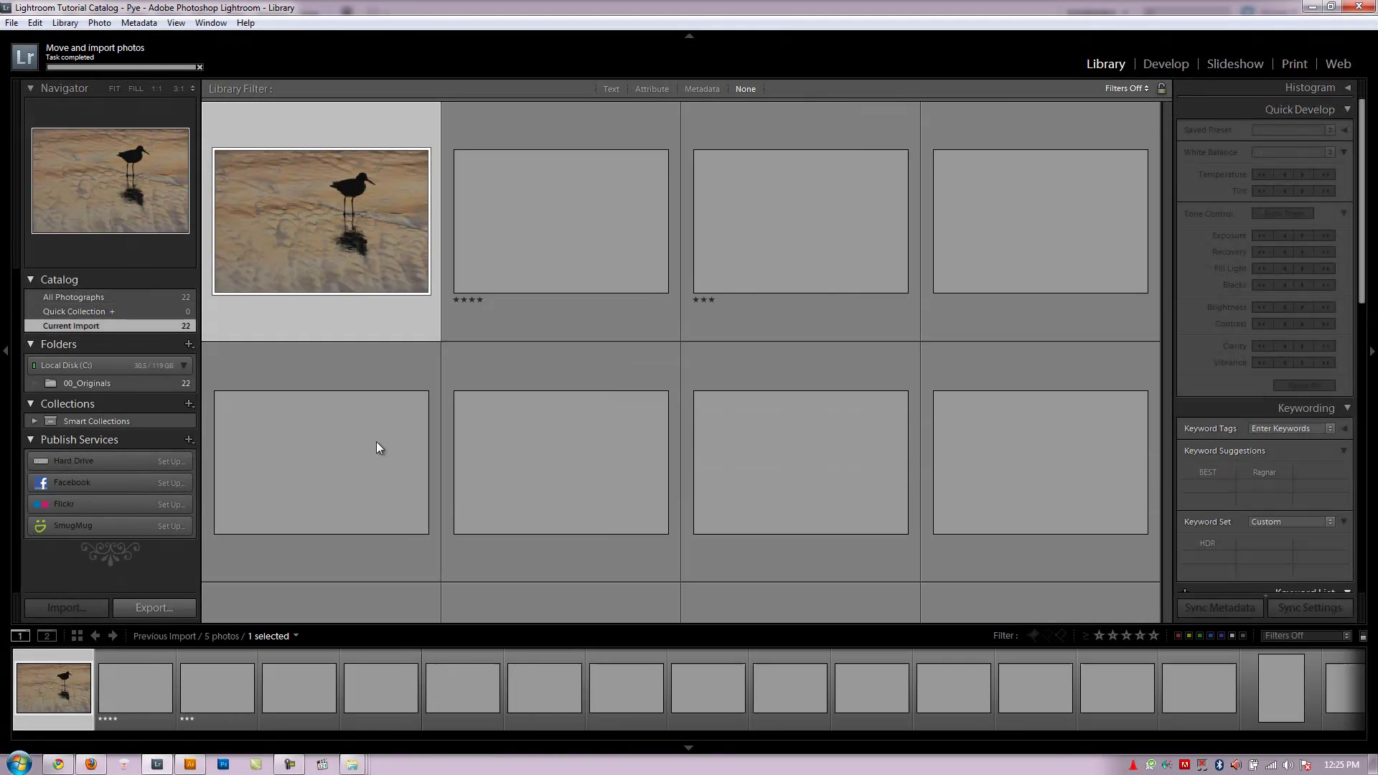
mouse_move(346, 771)
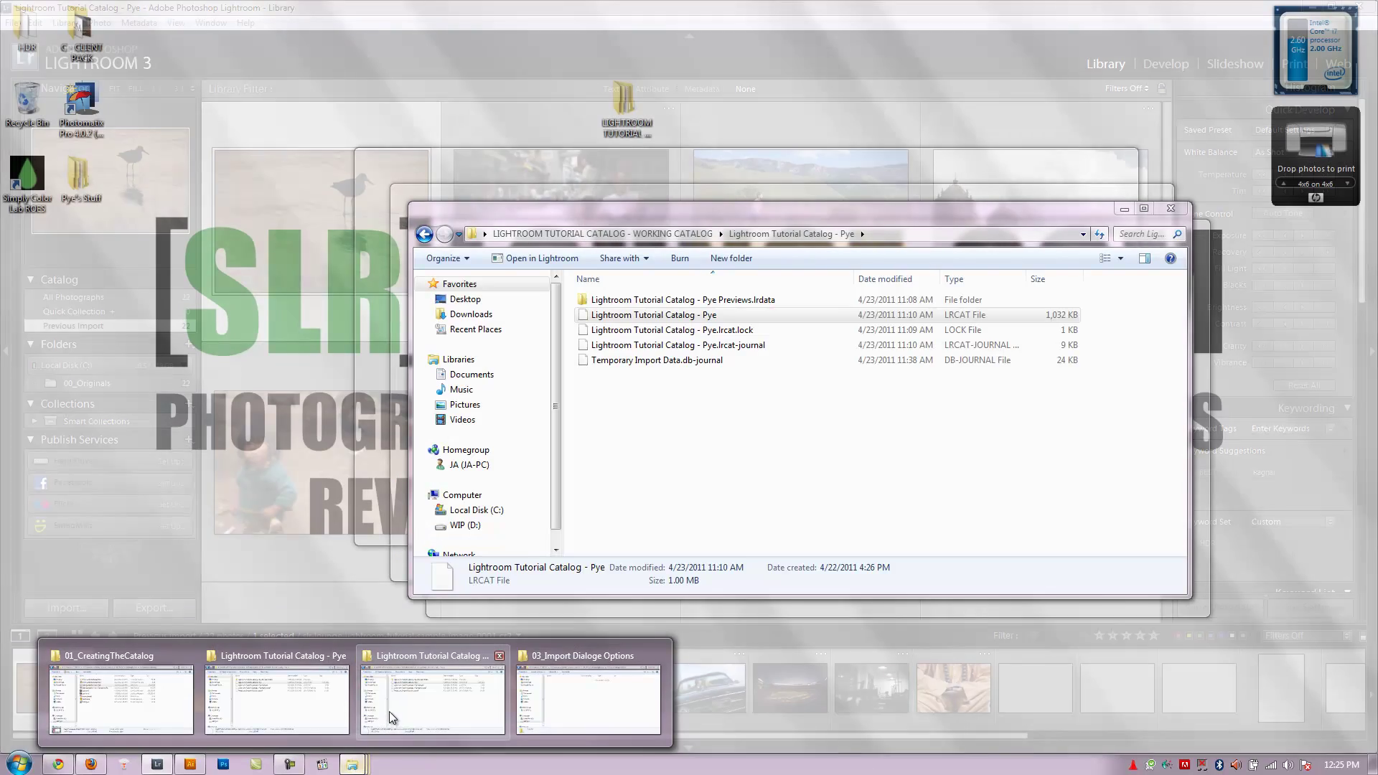
- In Explorer's WORKING CATALOG folder, inspect RAWs and confirm 00_Originals holds the 22 files
left_click(389, 712)
key("BackSpace")
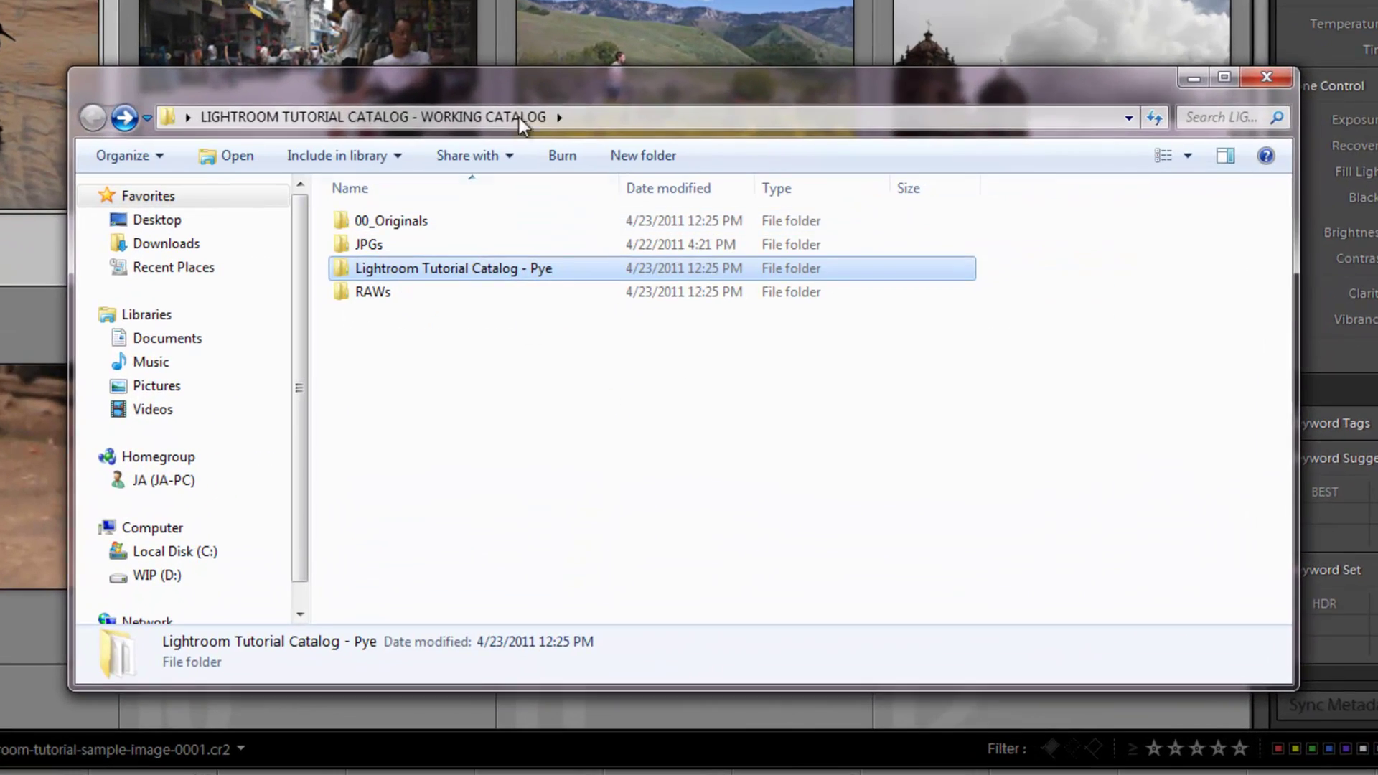
left_click_drag(519, 118, 724, 70)
double_click(644, 256)
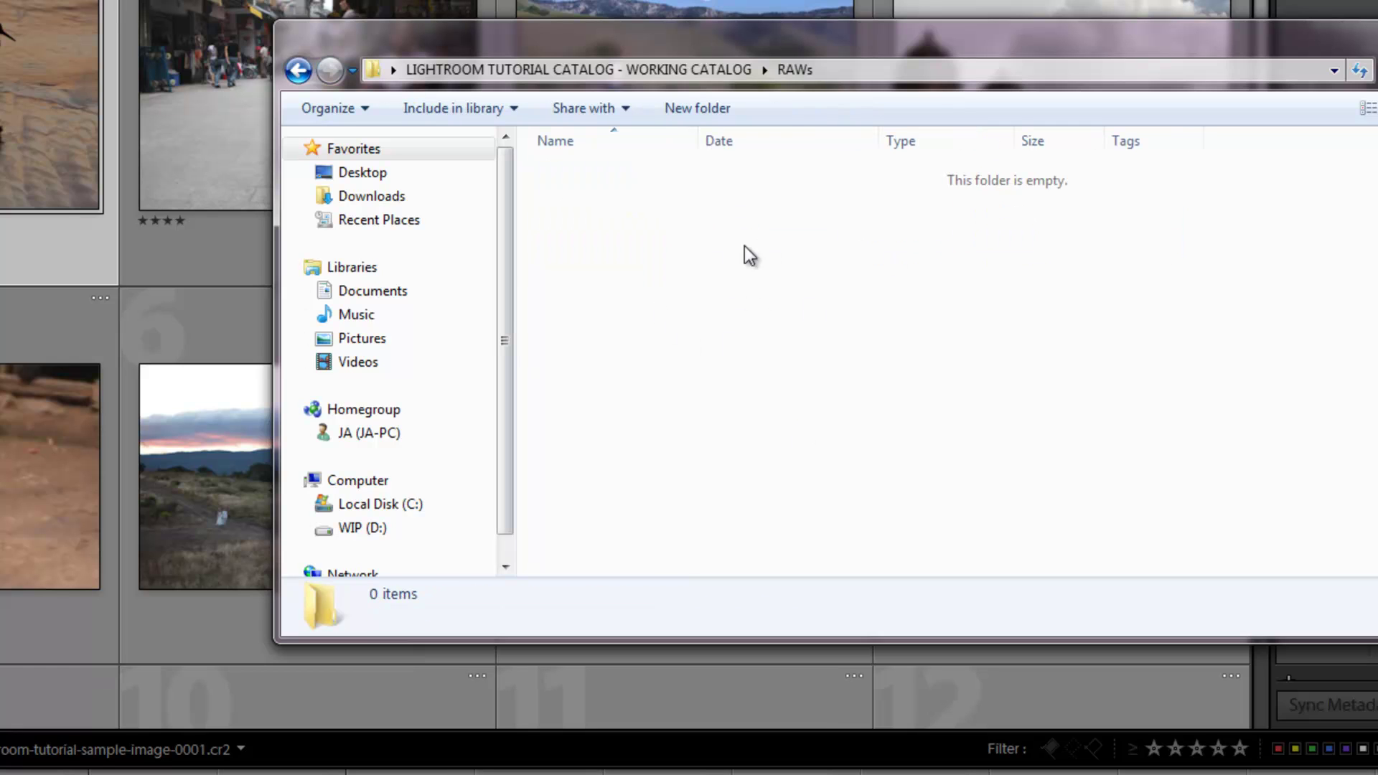
key("BackSpace")
left_click(615, 176)
double_click(615, 176)
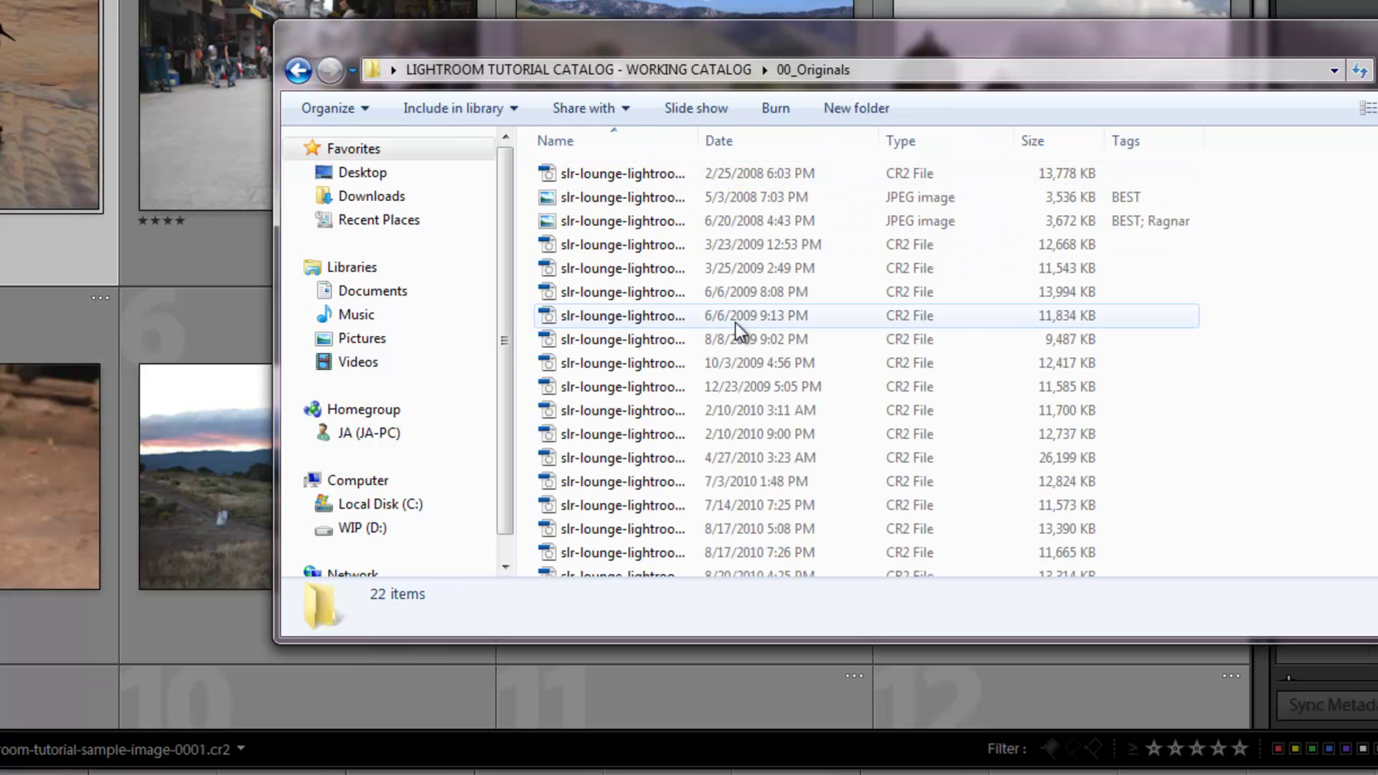
key("BackSpace")
- Delete the RAWs and JPGs folders to the Recycle Bin
left_click(602, 247)
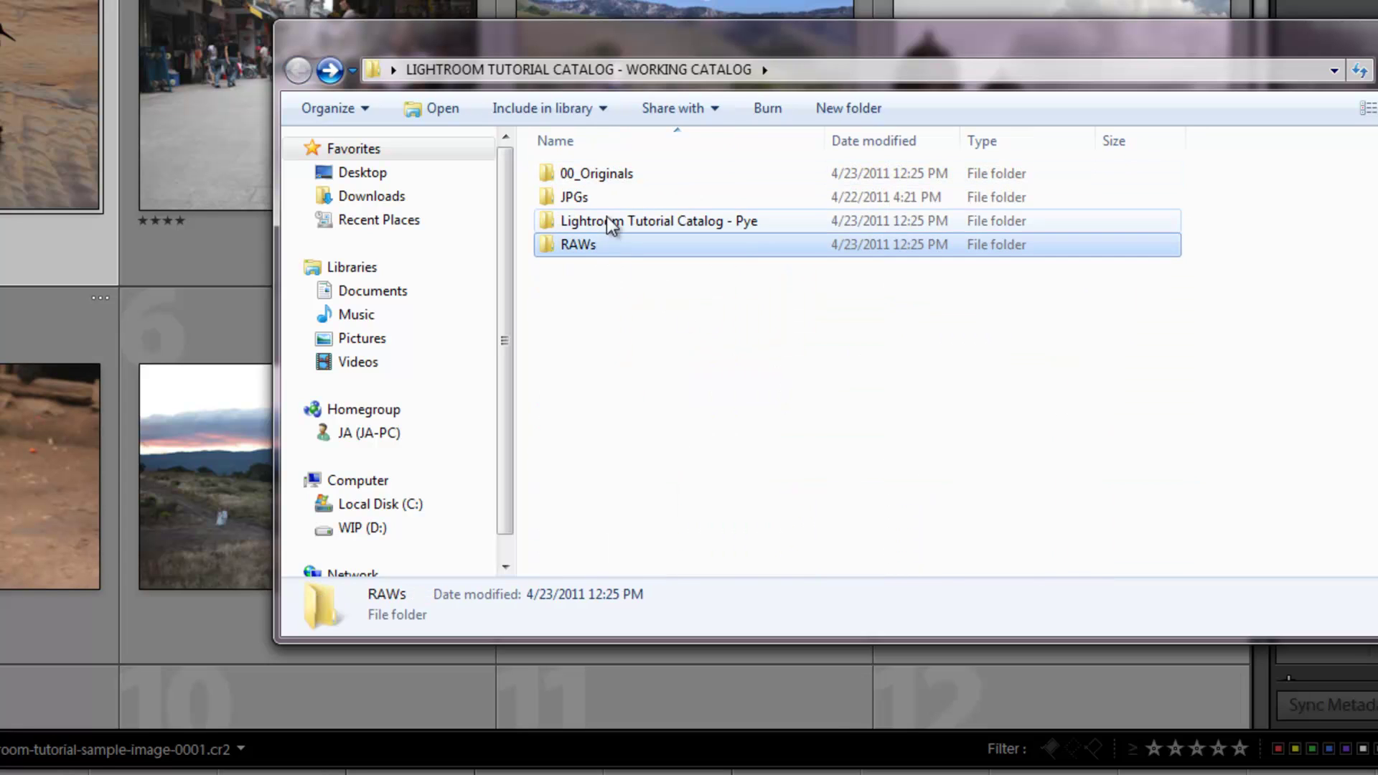
left_click(630, 196, "ctrl")
key("Delete")
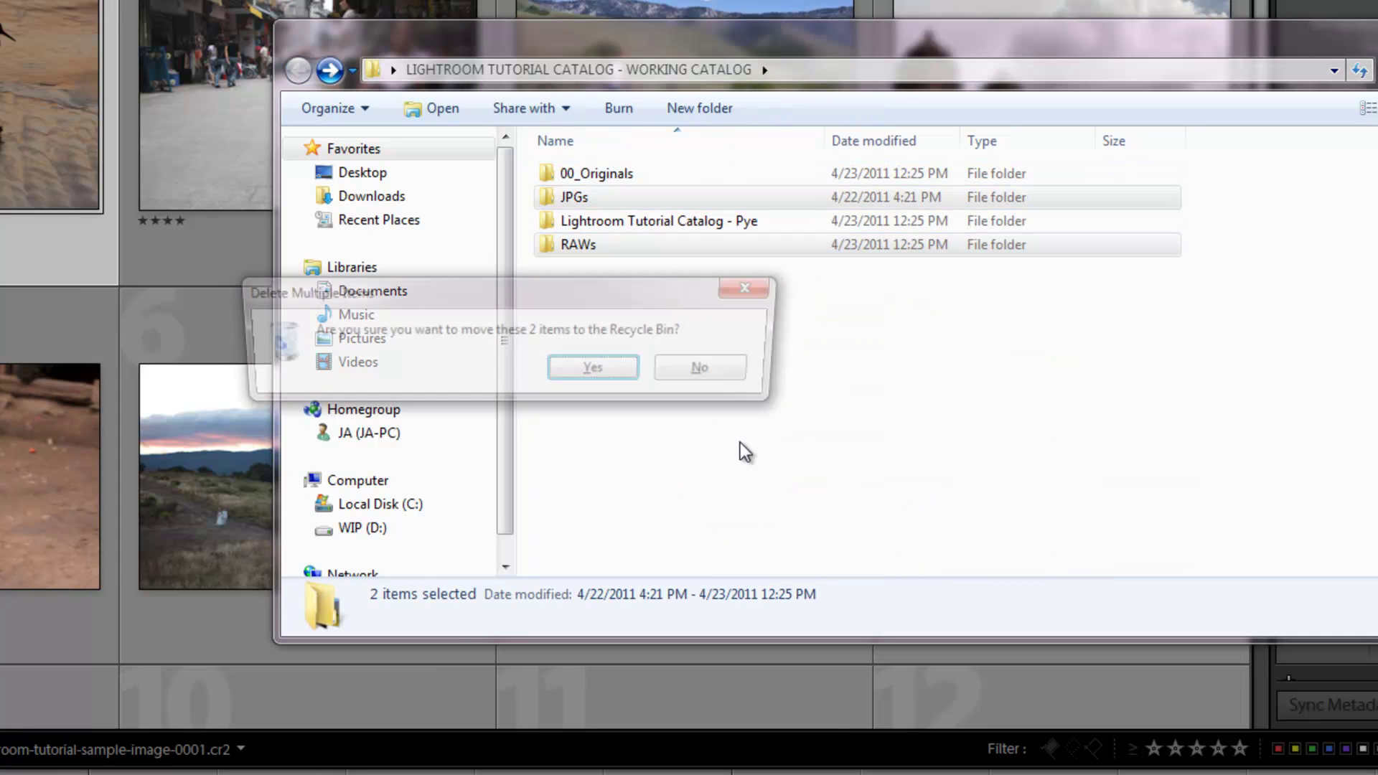
left_click(619, 384)
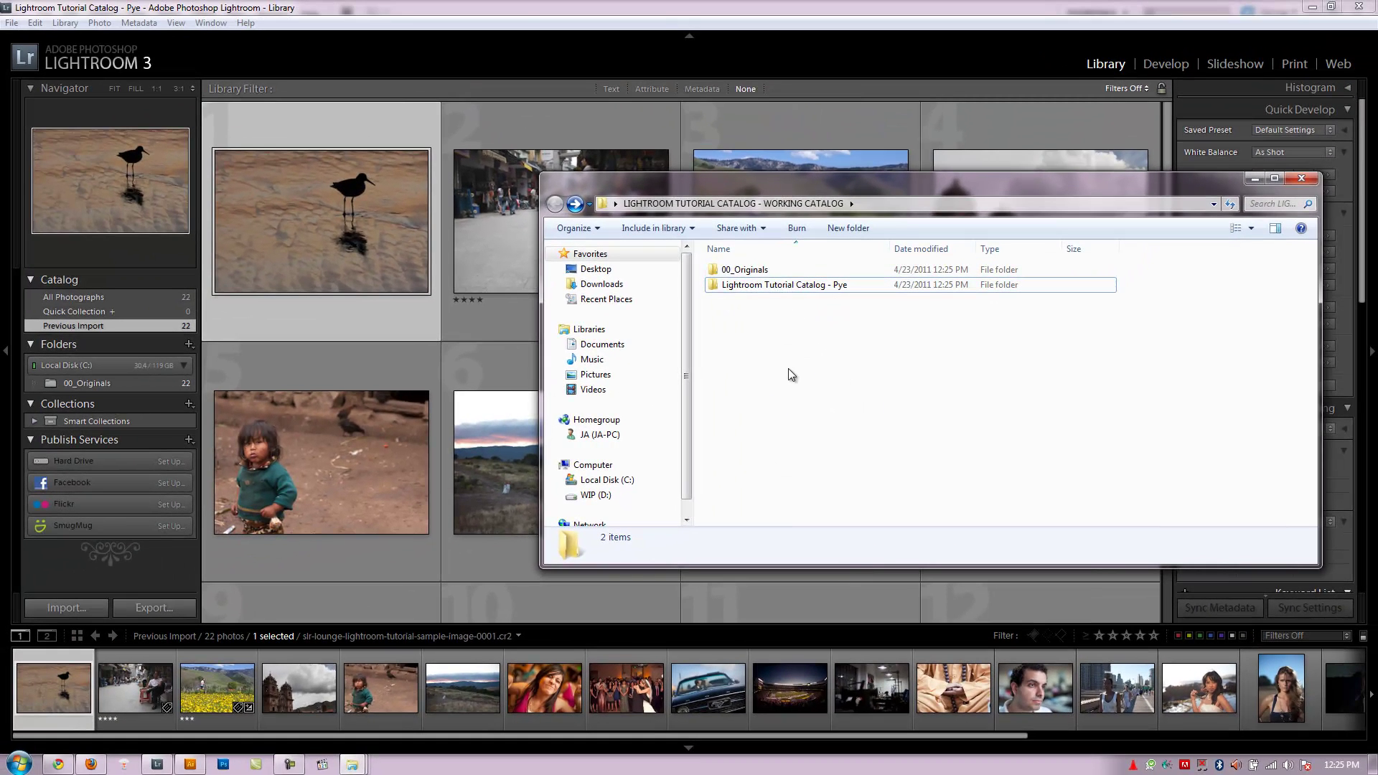
- Select and deselect the 00_Originals and catalog folders, then bring Lightroom's Library grid to front
left_click(753, 270)
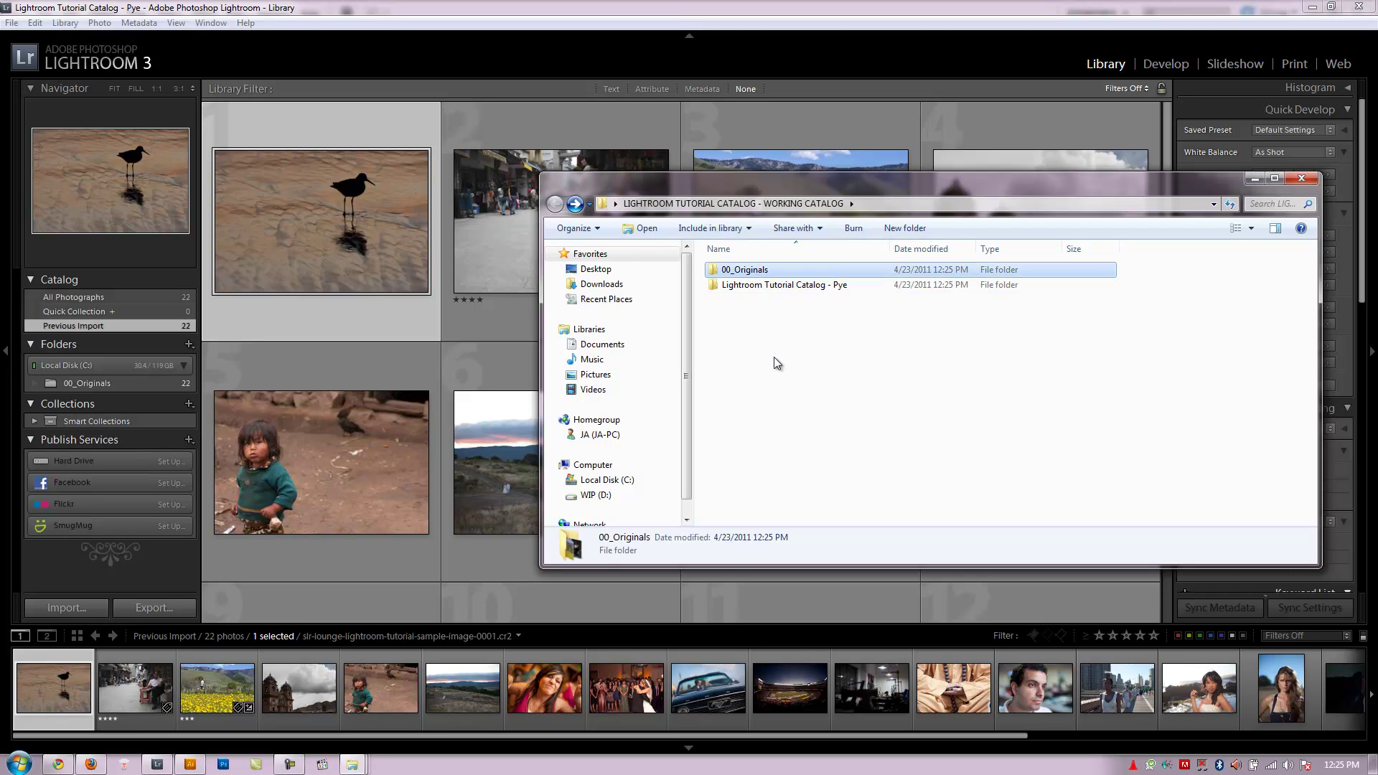
left_click(774, 352)
left_click(775, 287)
left_click(779, 336)
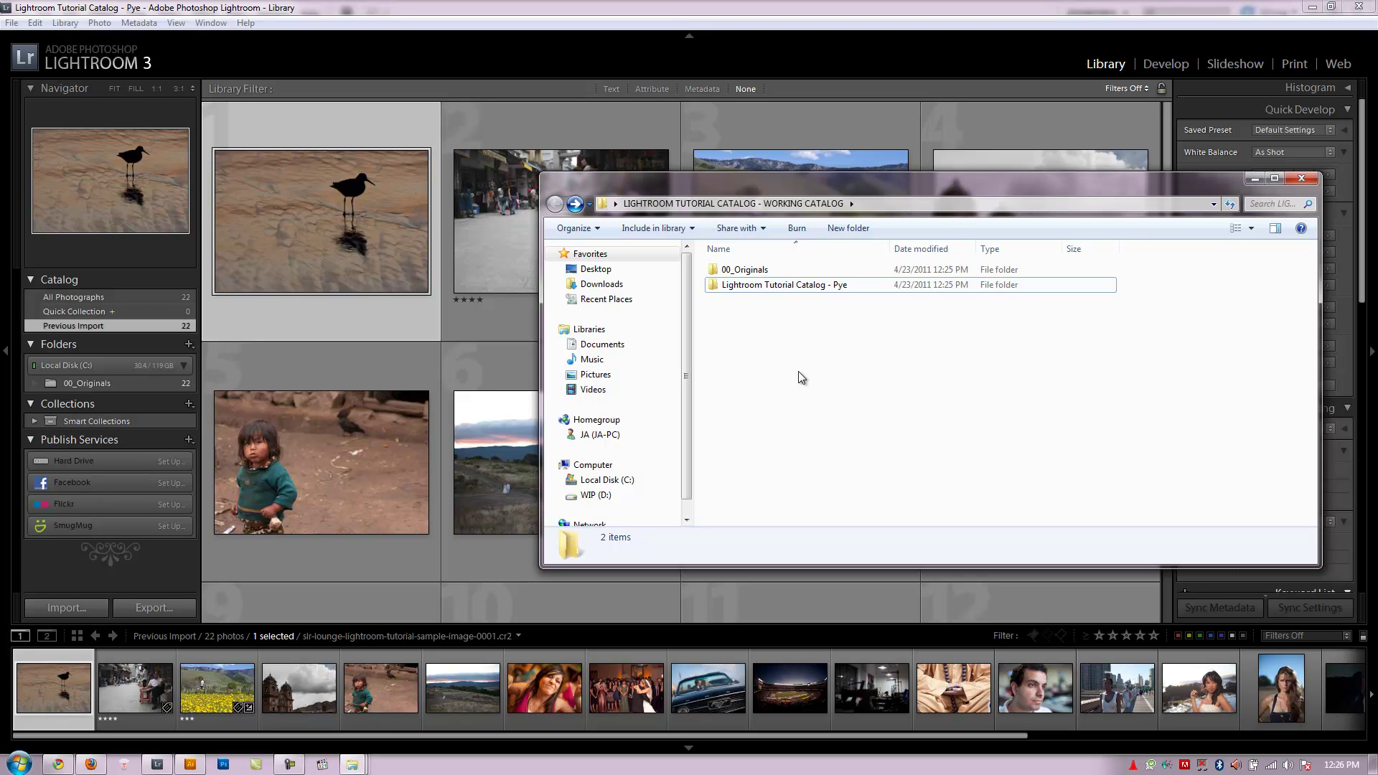
left_click(897, 6)
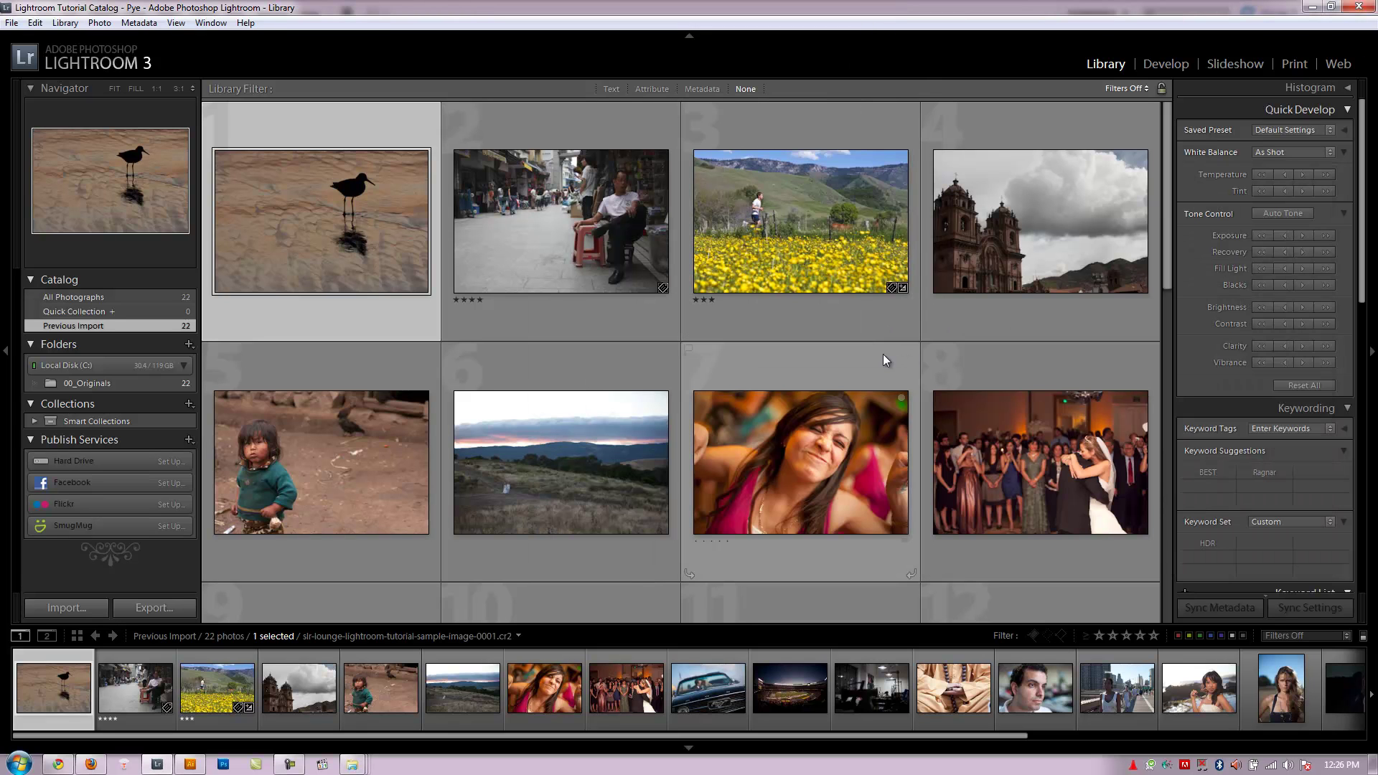